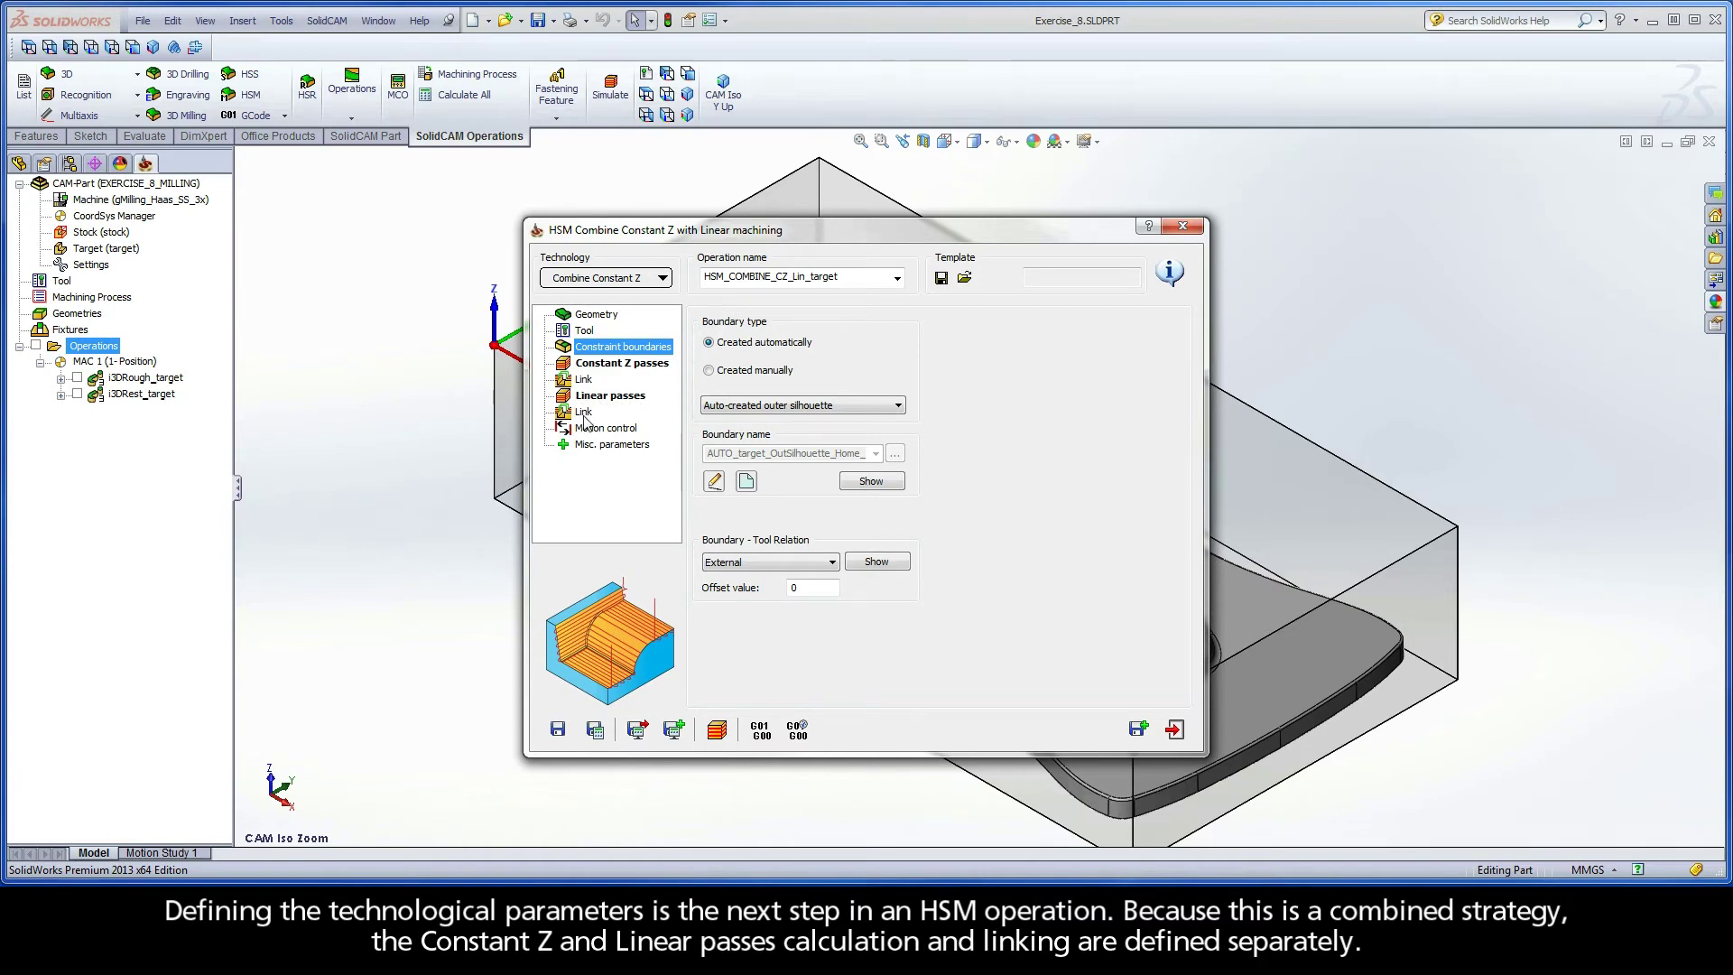
- Change the Constant Z passes step down from 0.625 to 3, keeping wall and floor offsets at 0
left_click(623, 366)
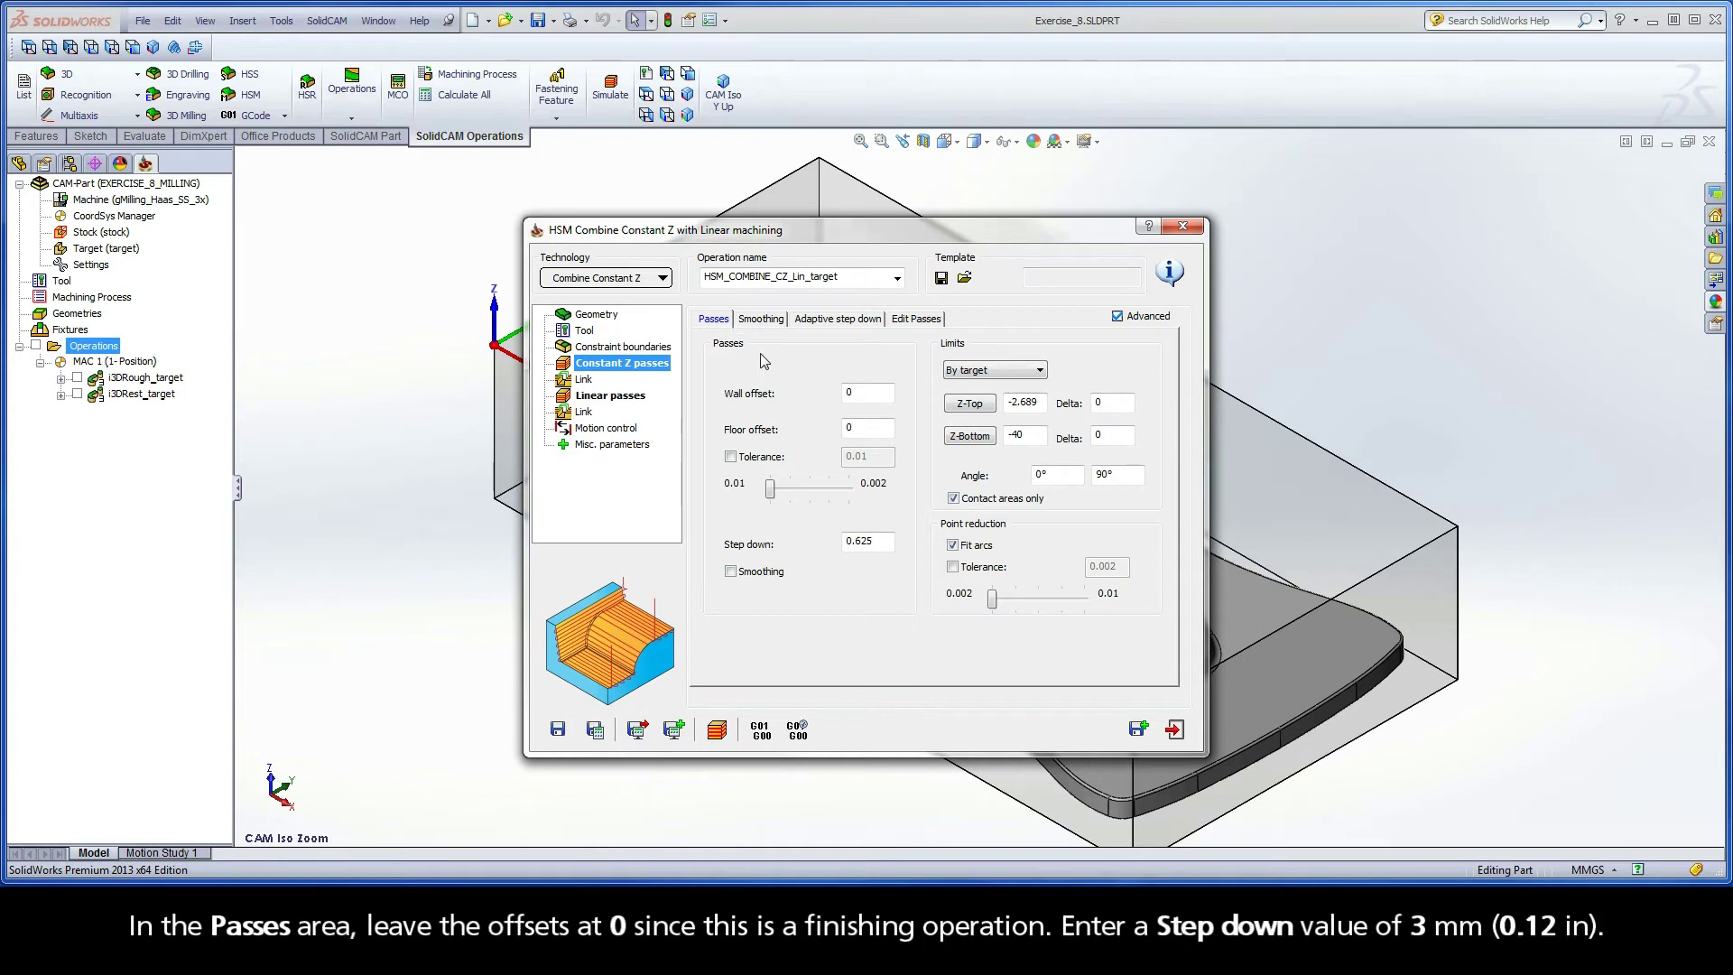
left_click(859, 395)
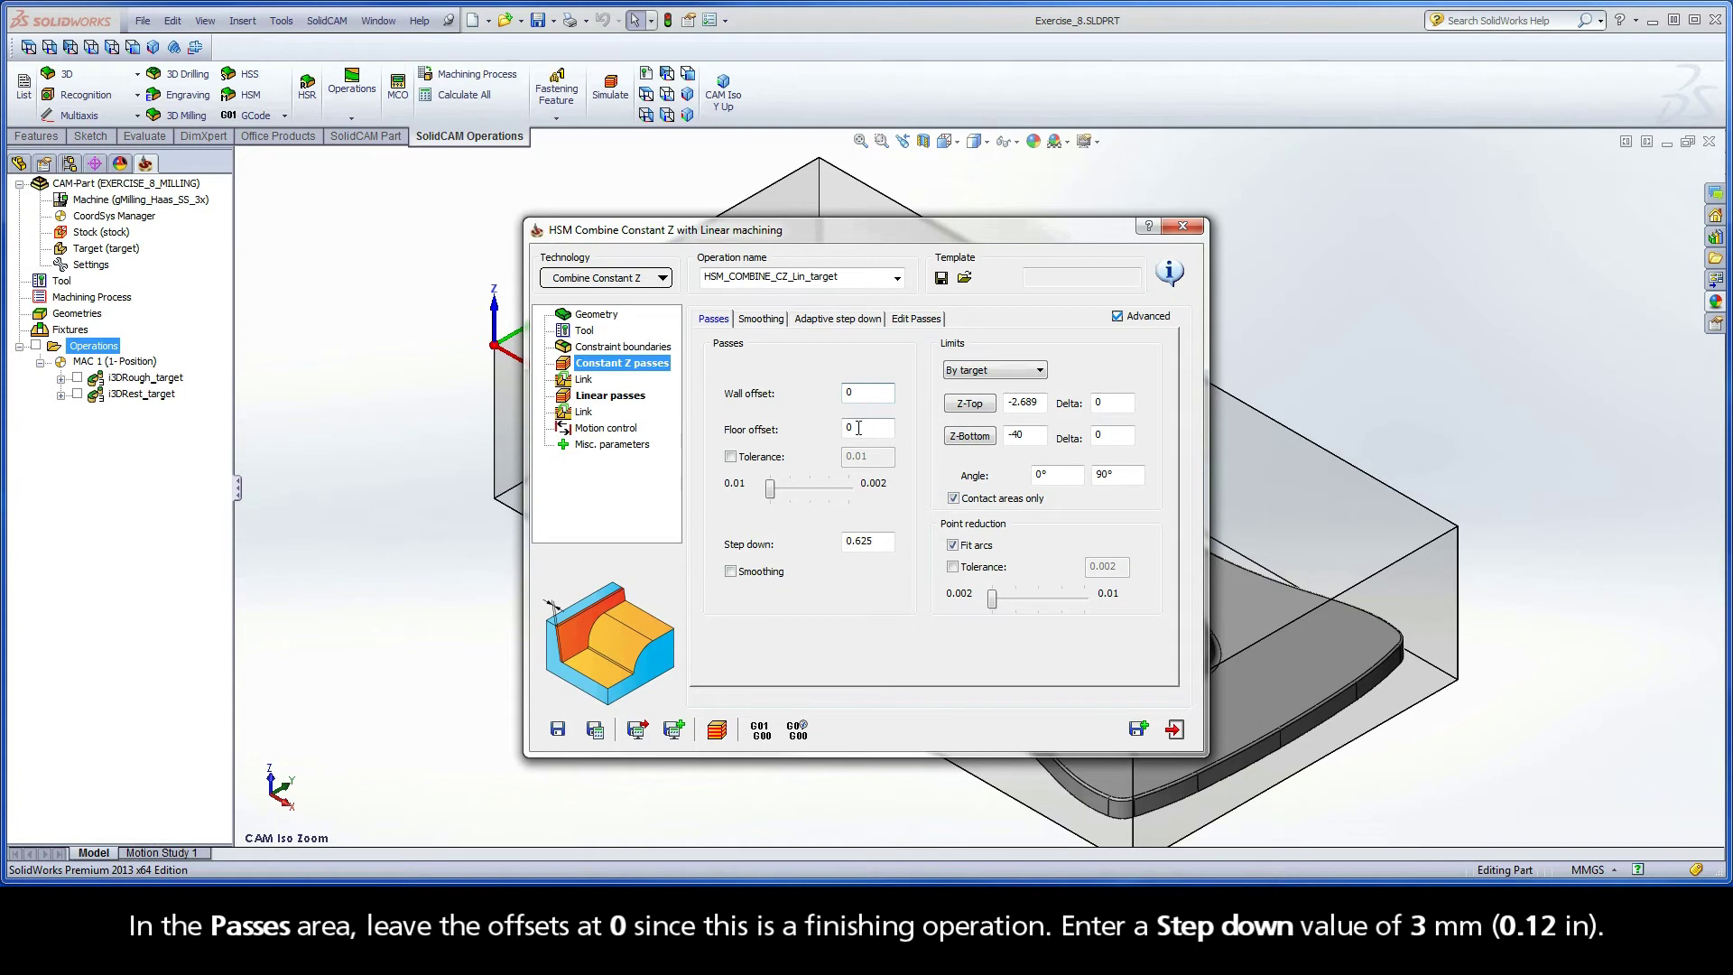
left_click(858, 428)
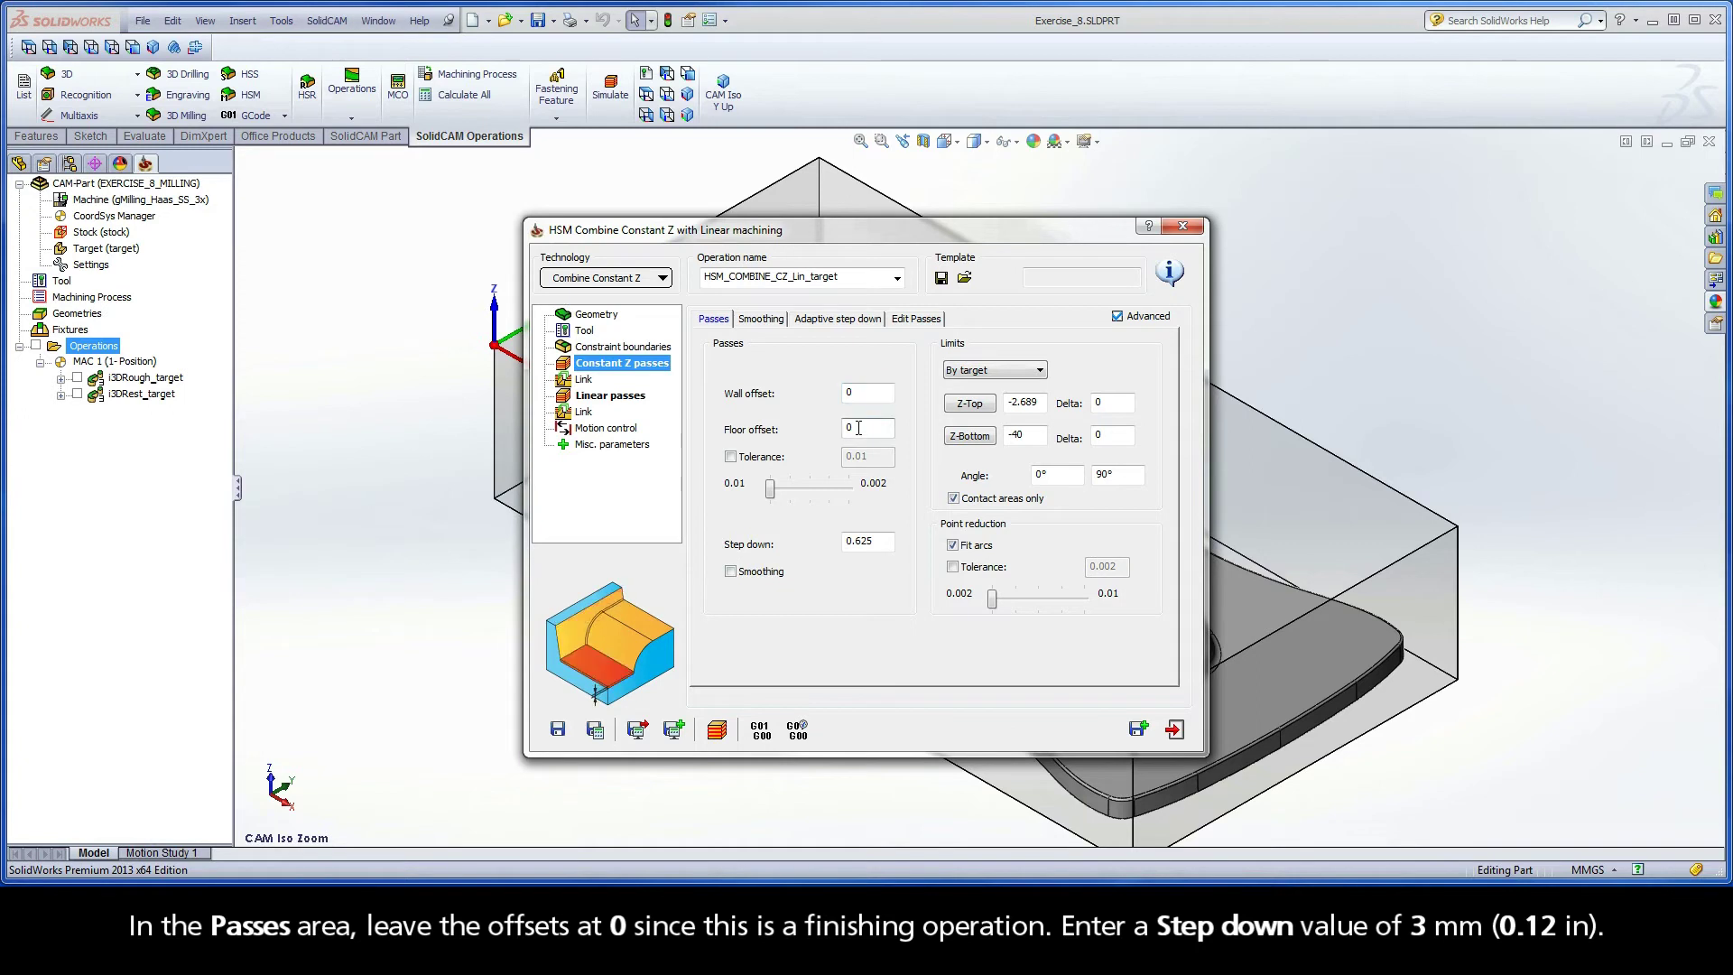
double_click(874, 541)
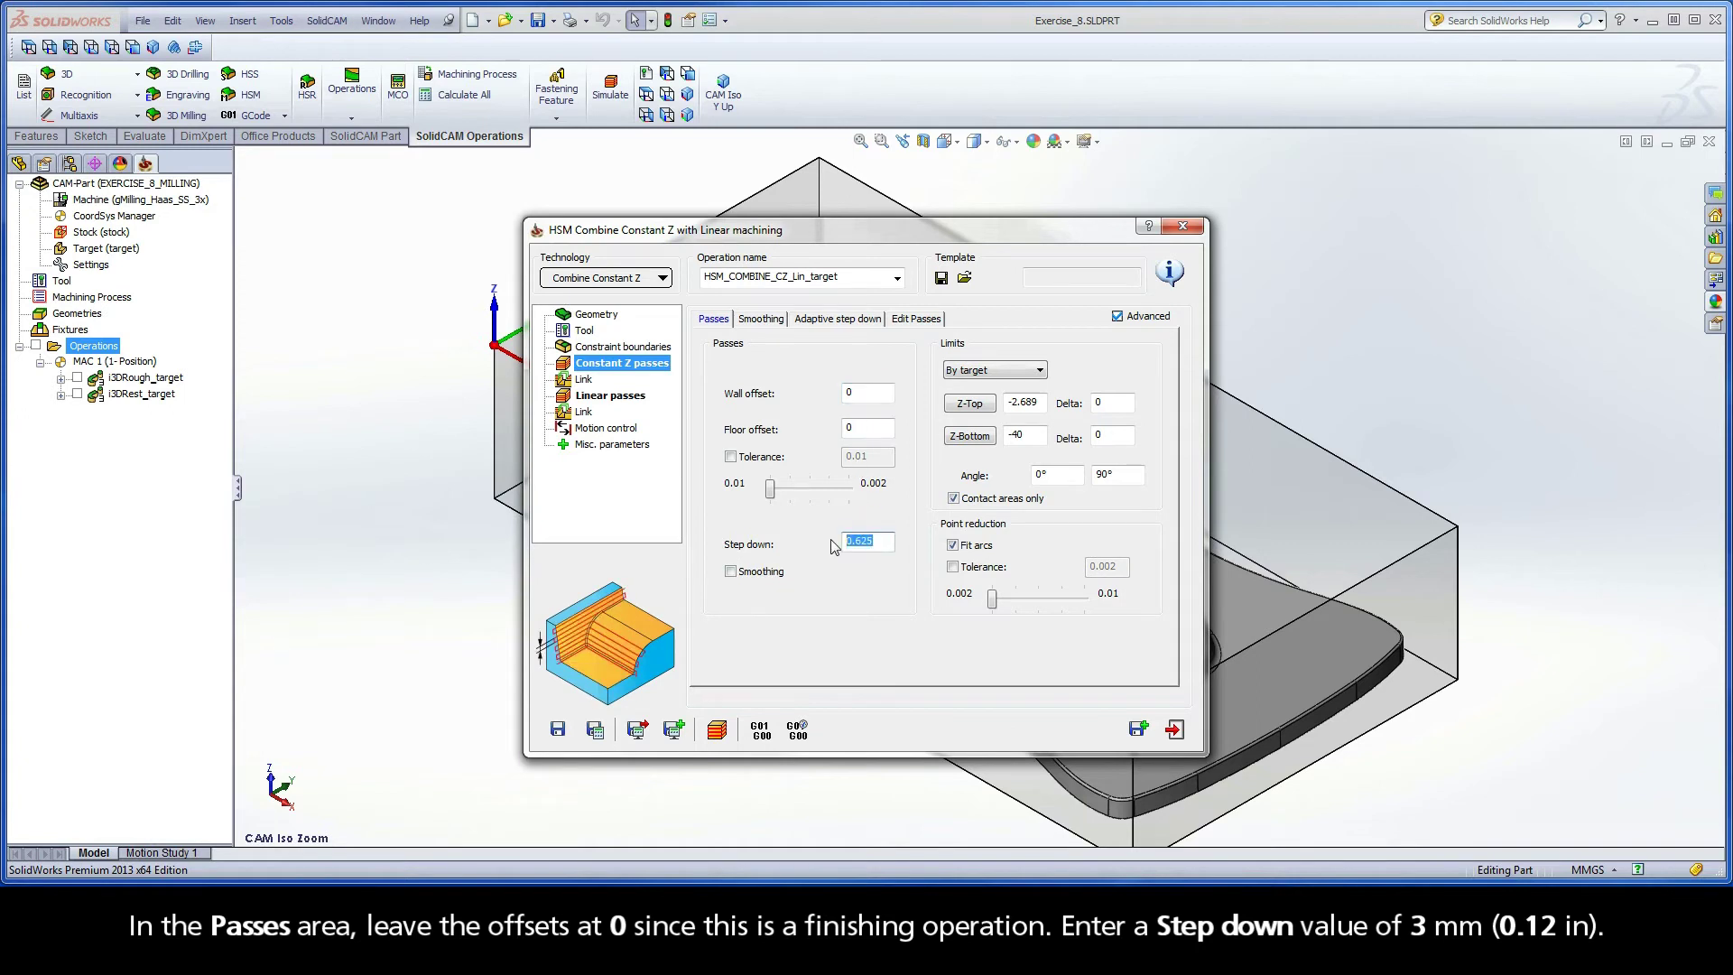
type("3")
- Enable toolpath smoothing and keep limits By target (Z-Top -2.689, Z-Bottom -40)
left_click(730, 571)
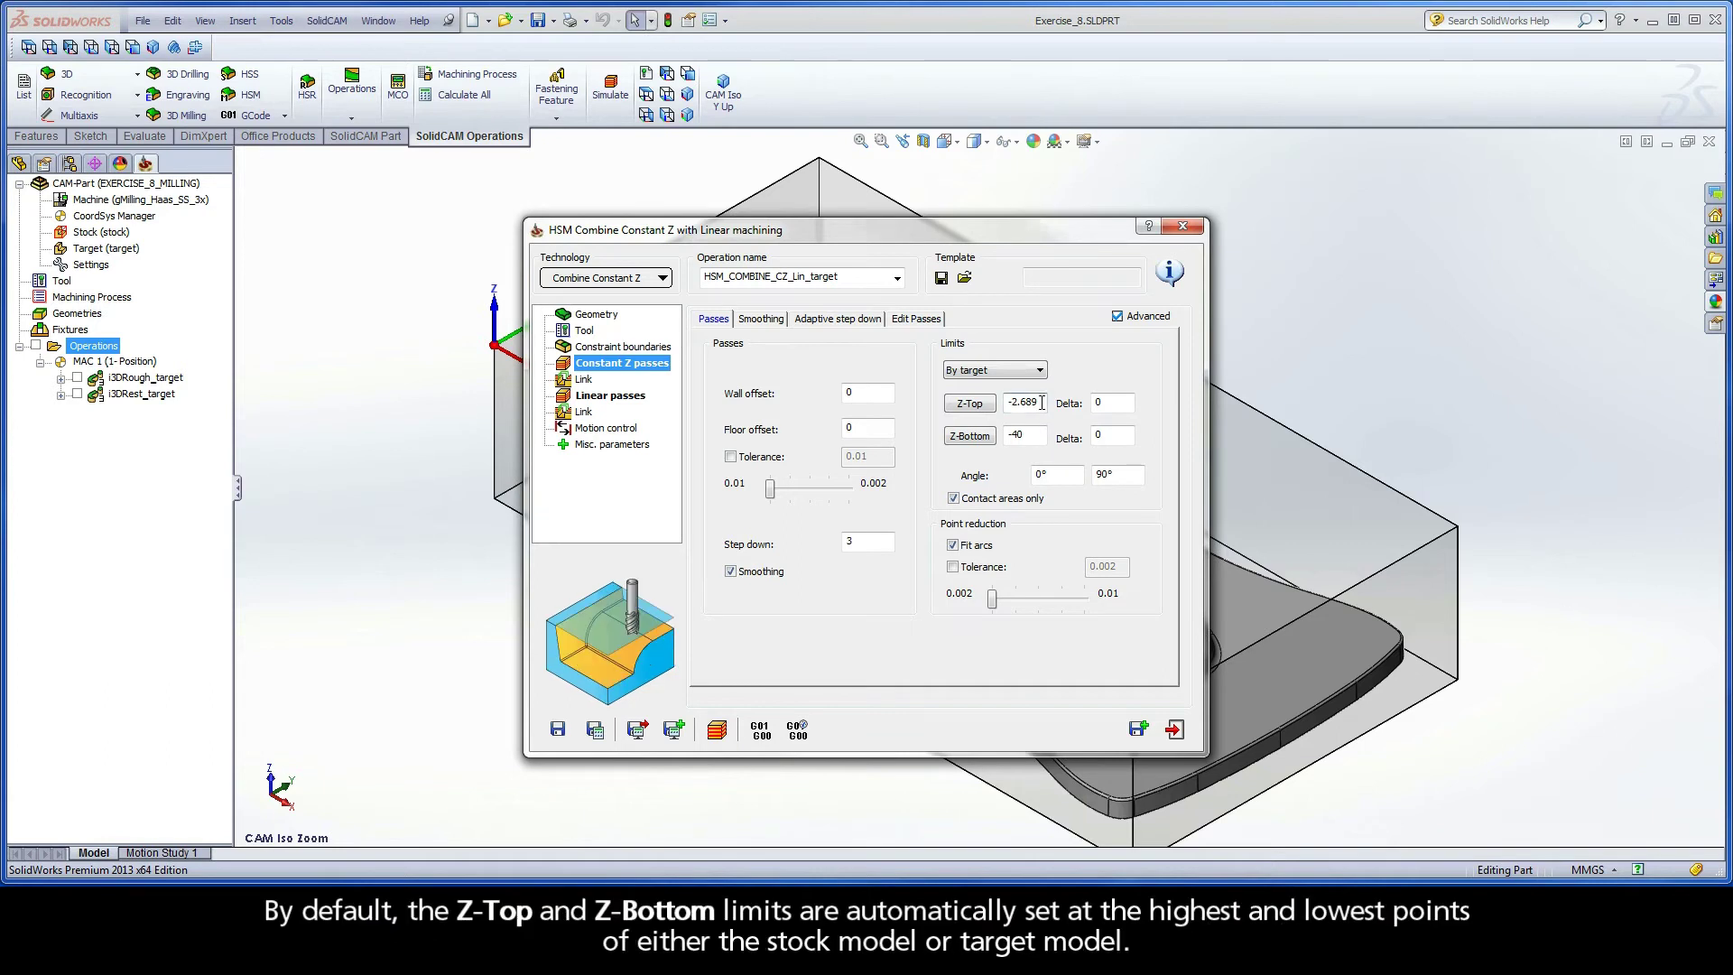
left_click(1037, 434)
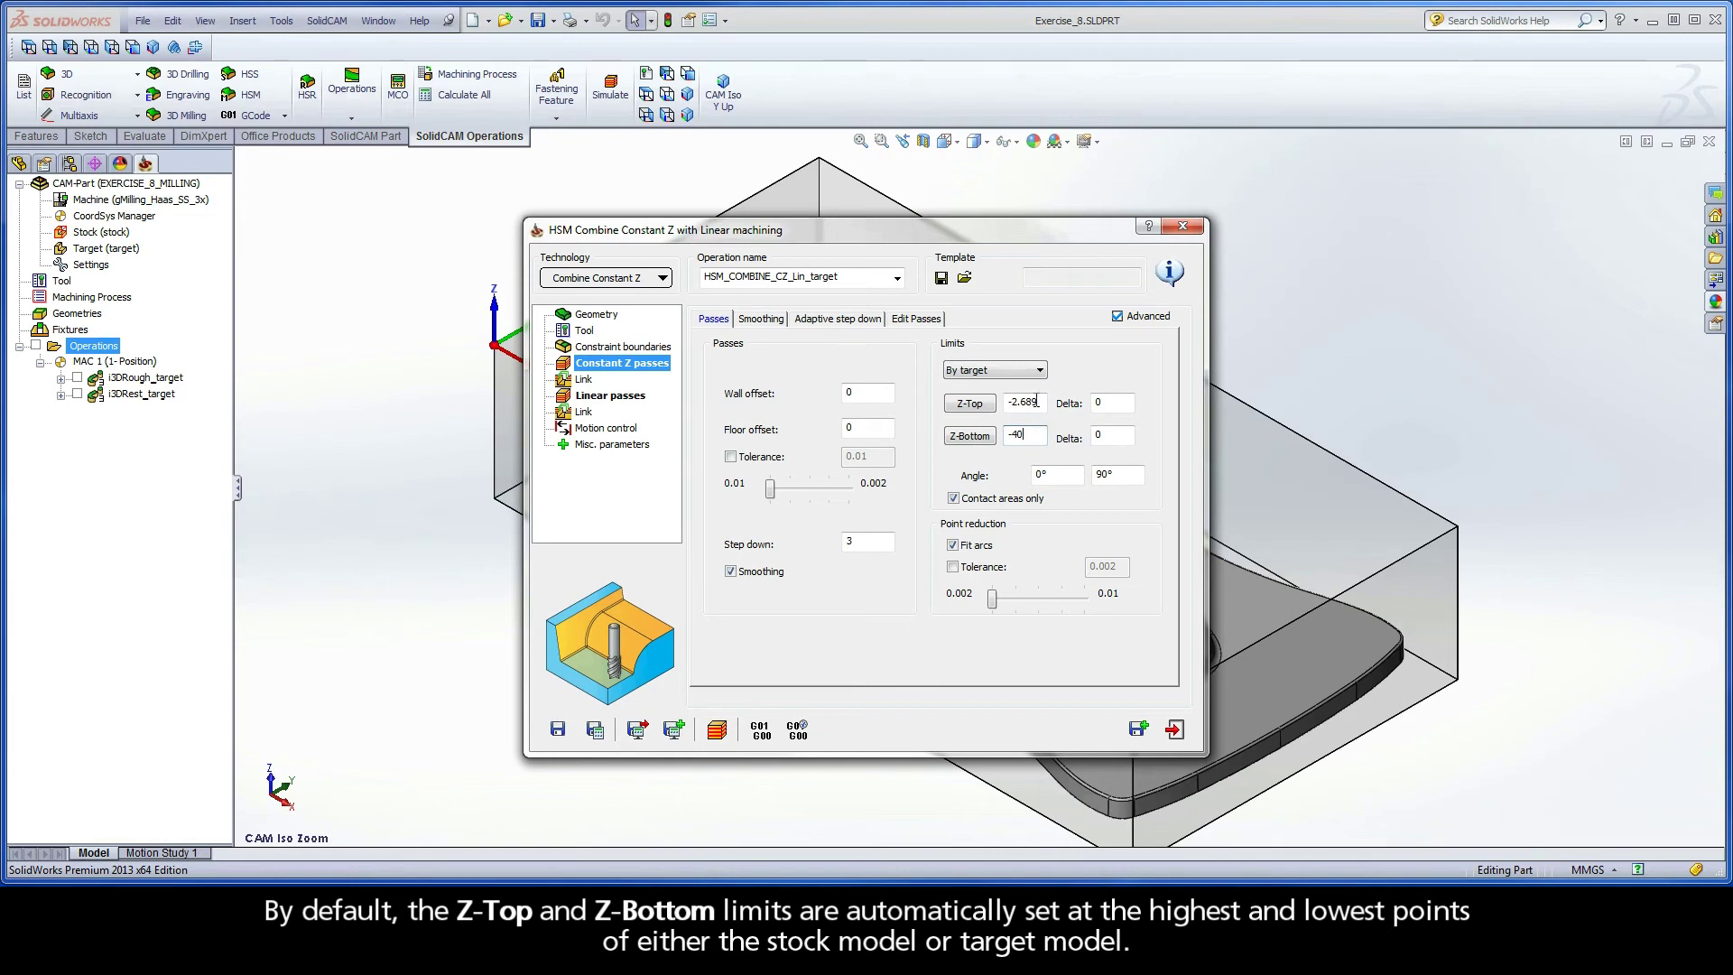
left_click(1042, 372)
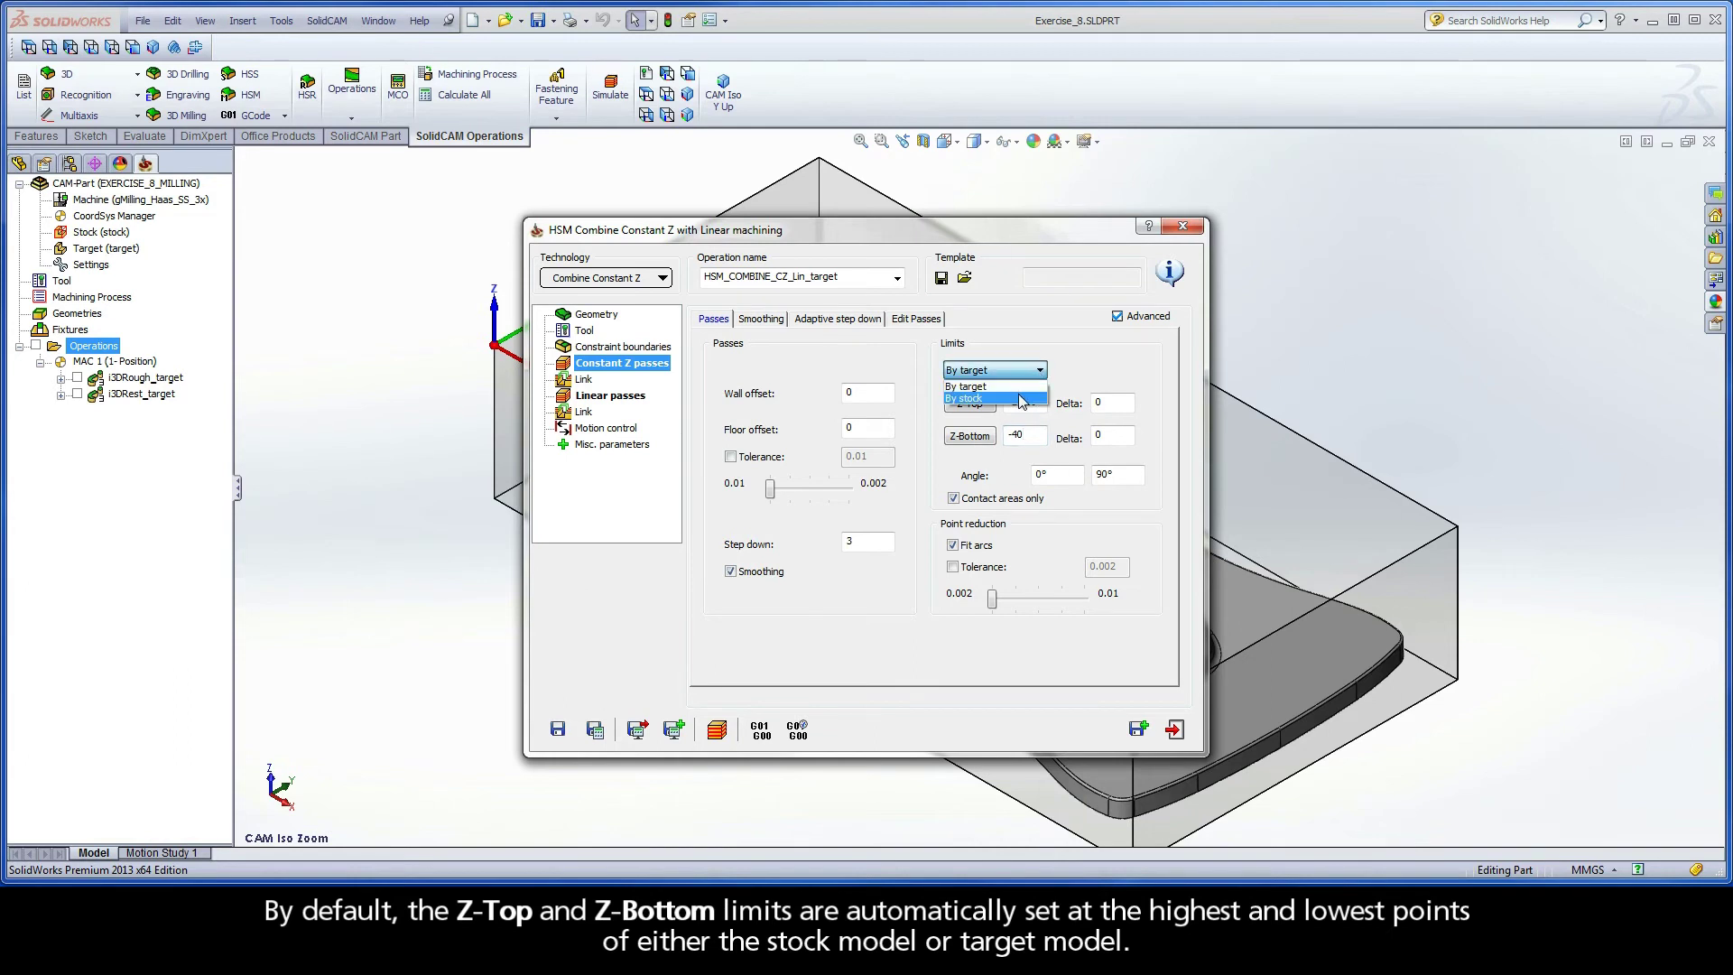
left_click(1021, 391)
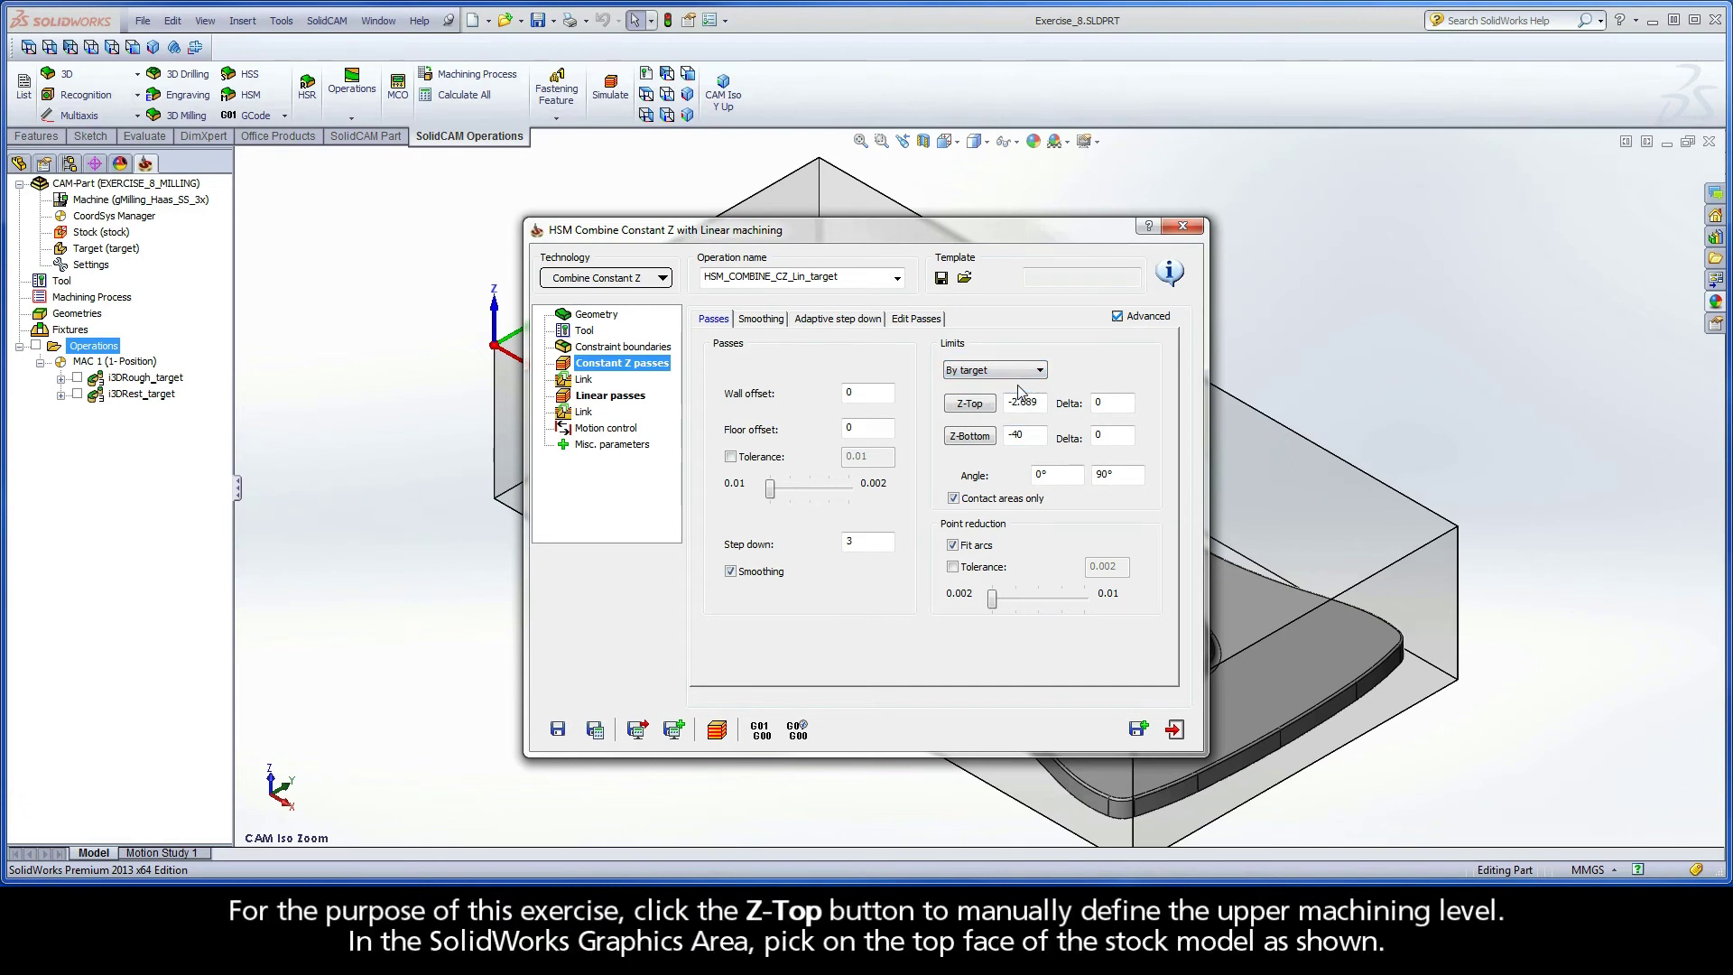
- Pick Z-Top 0 from the stock's top face and Z-Bottom -34.4 from the target's lower face
left_click(969, 403)
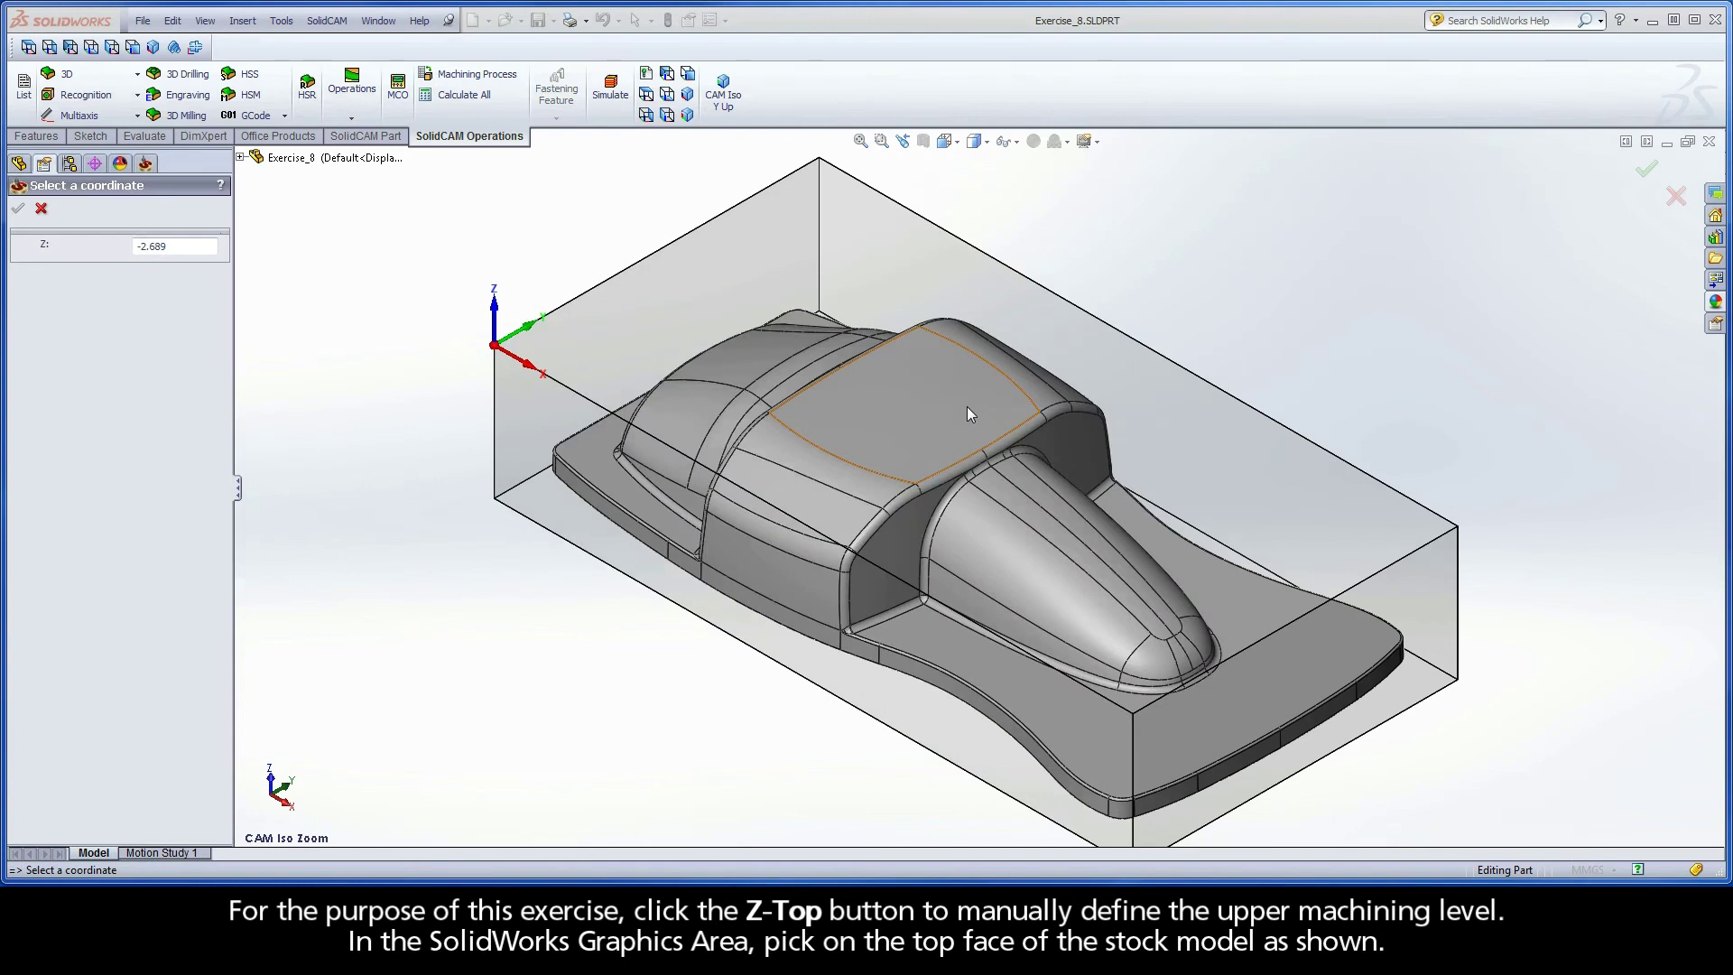
left_click(562, 345)
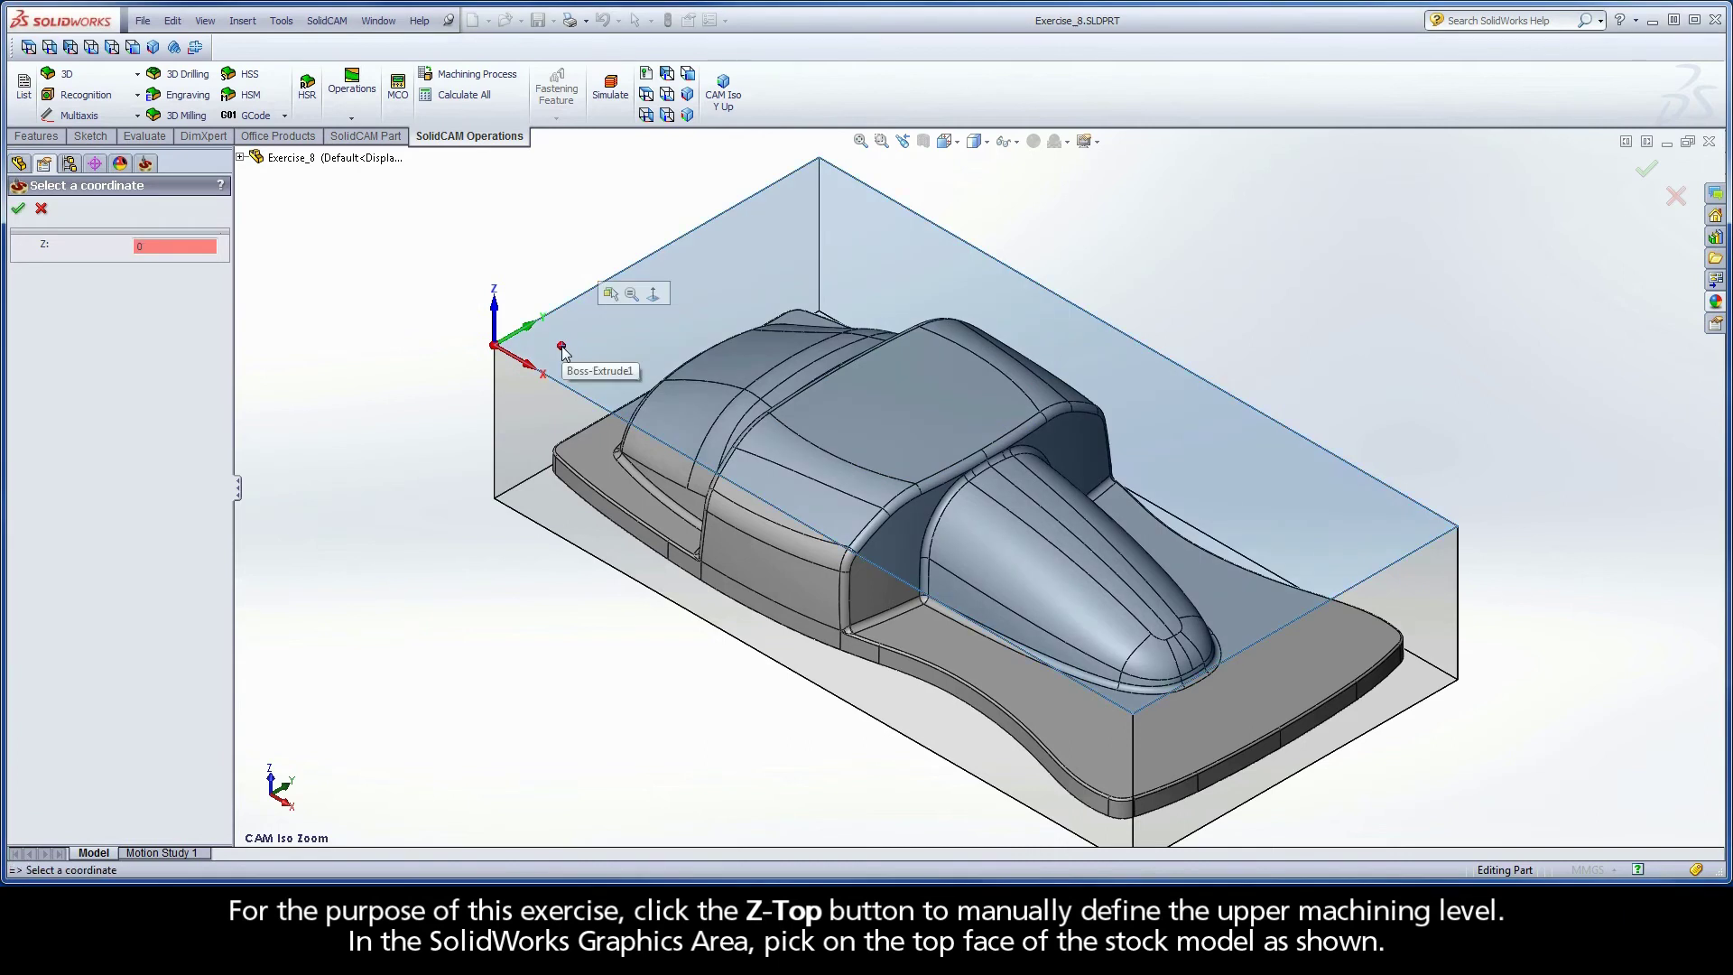
left_click(19, 210)
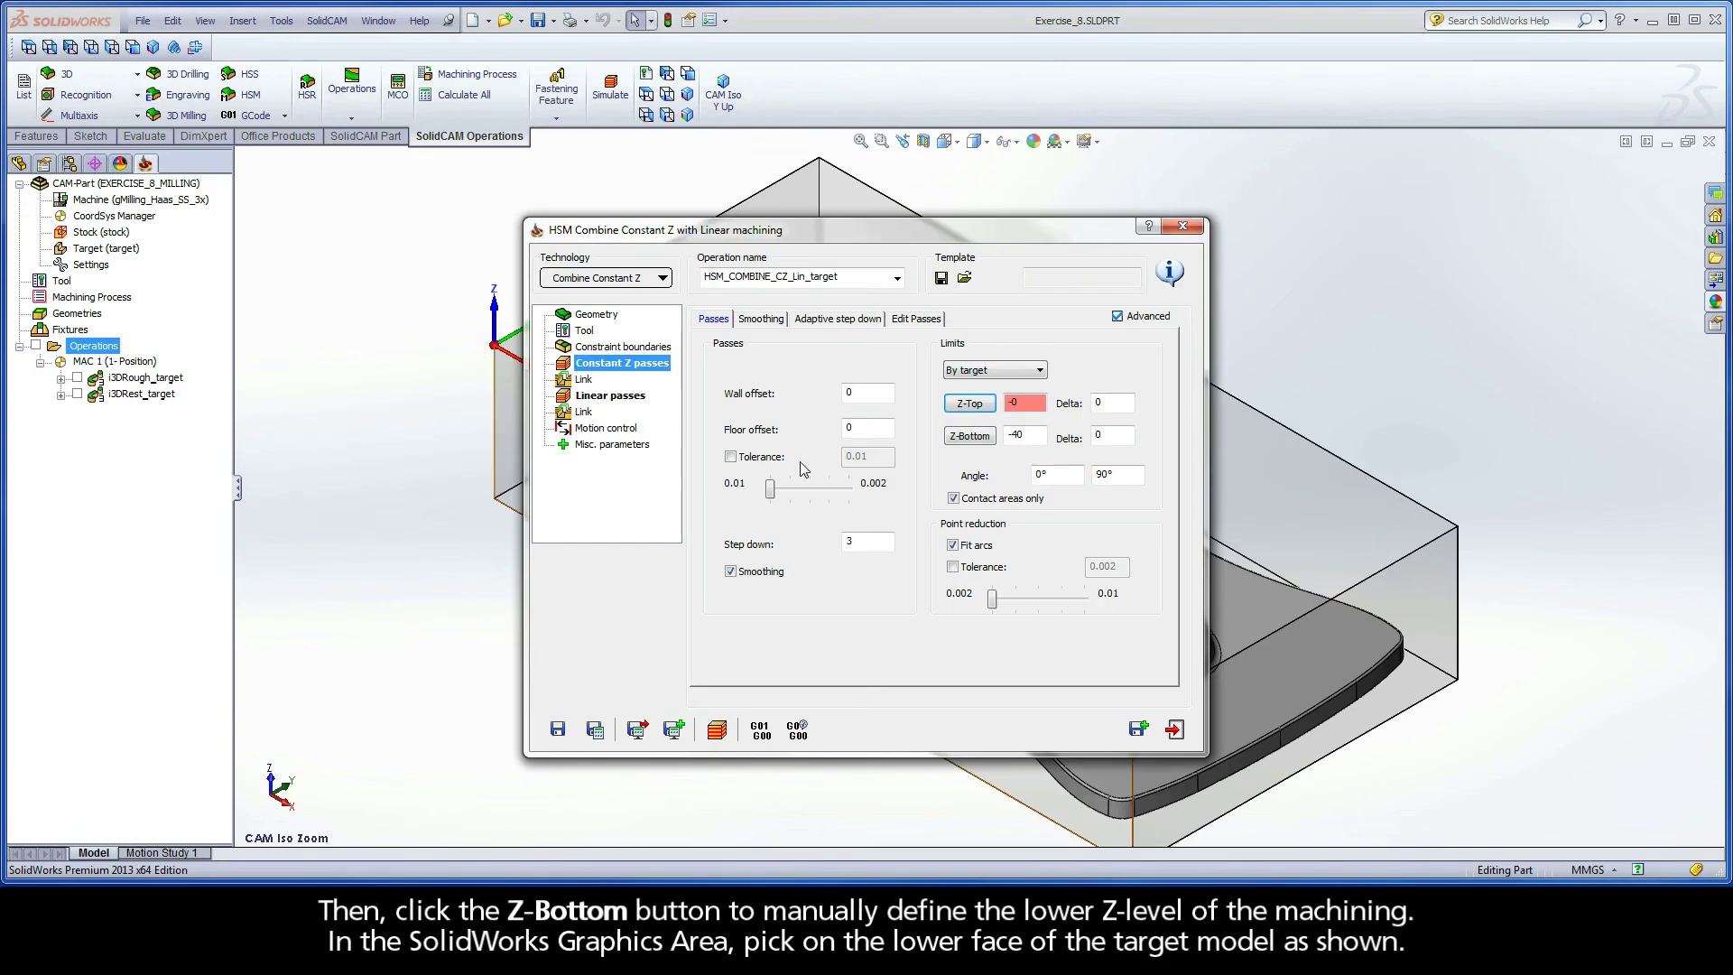
left_click(969, 436)
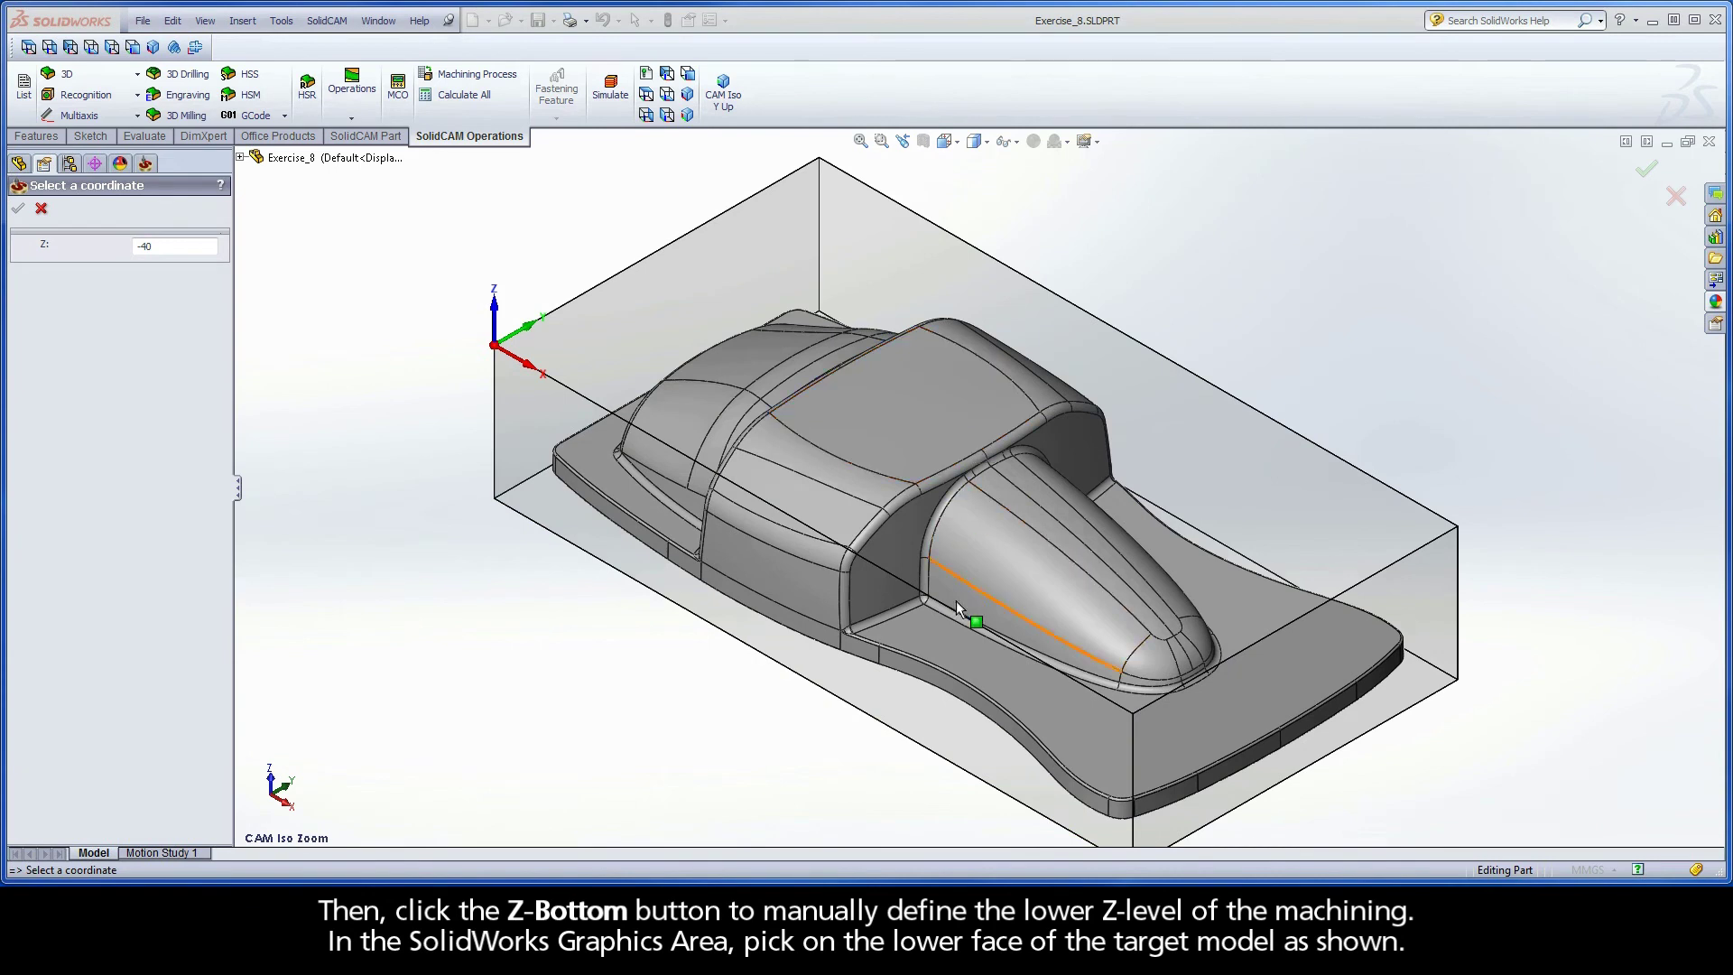
left_click(956, 650)
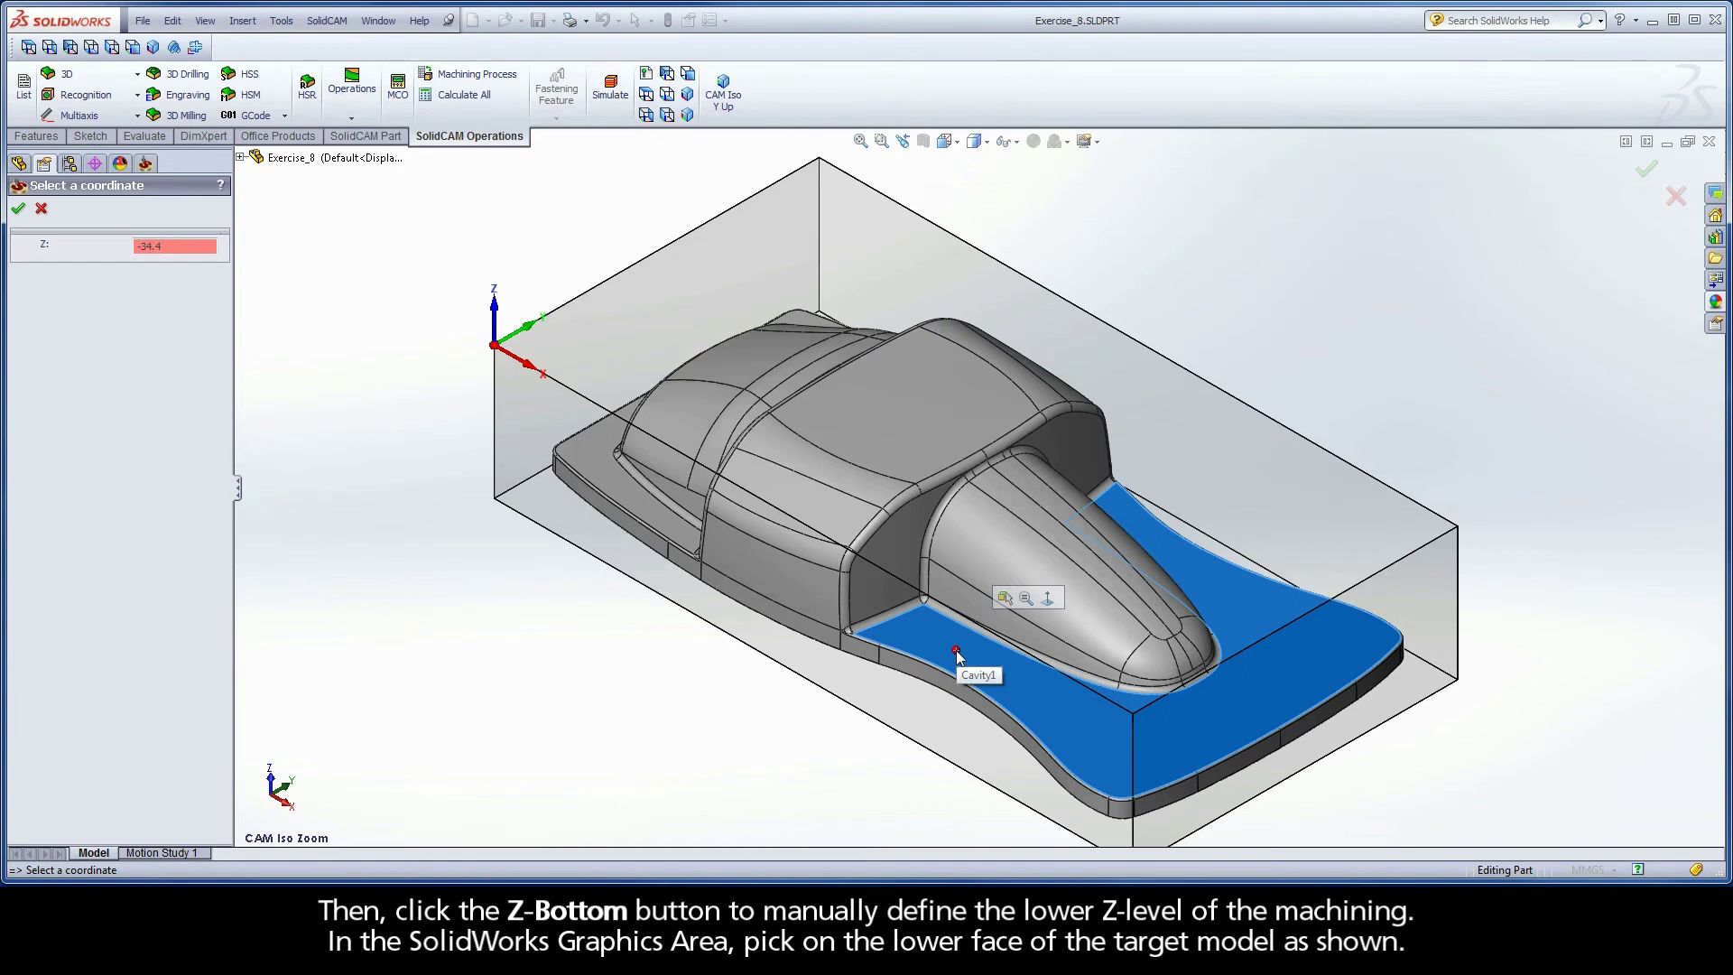
left_click(18, 210)
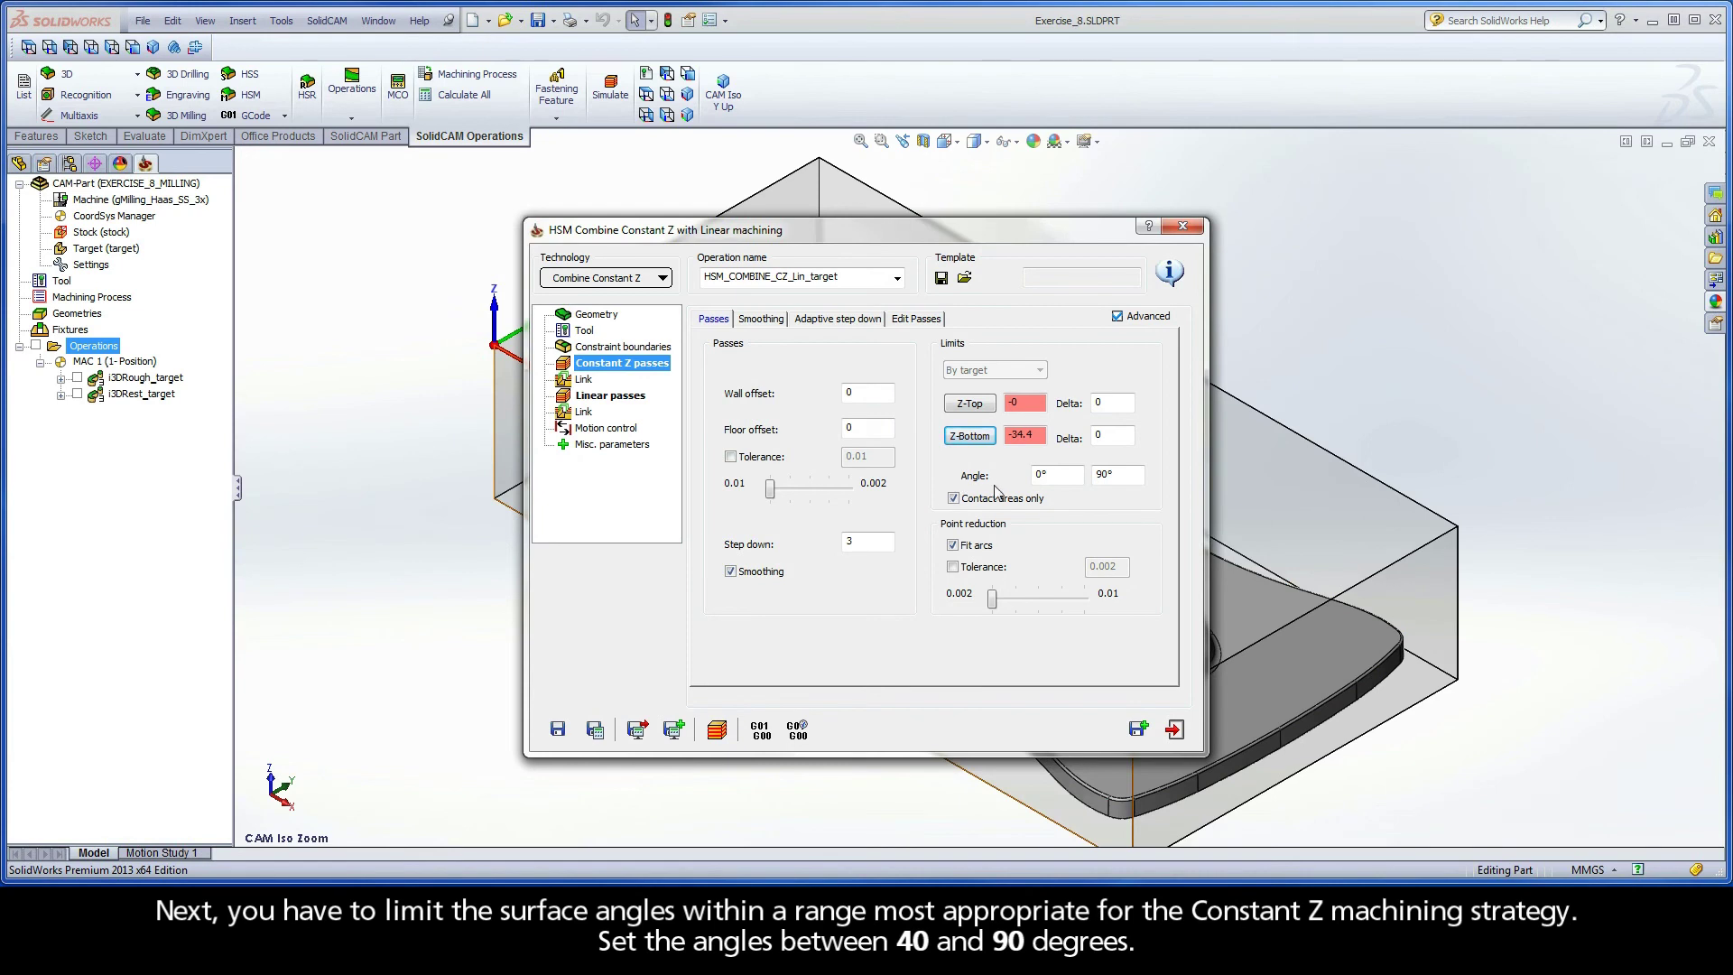
- Set the minimum surface angle to 40°, leaving the upper angle at 90°
double_click(1038, 475)
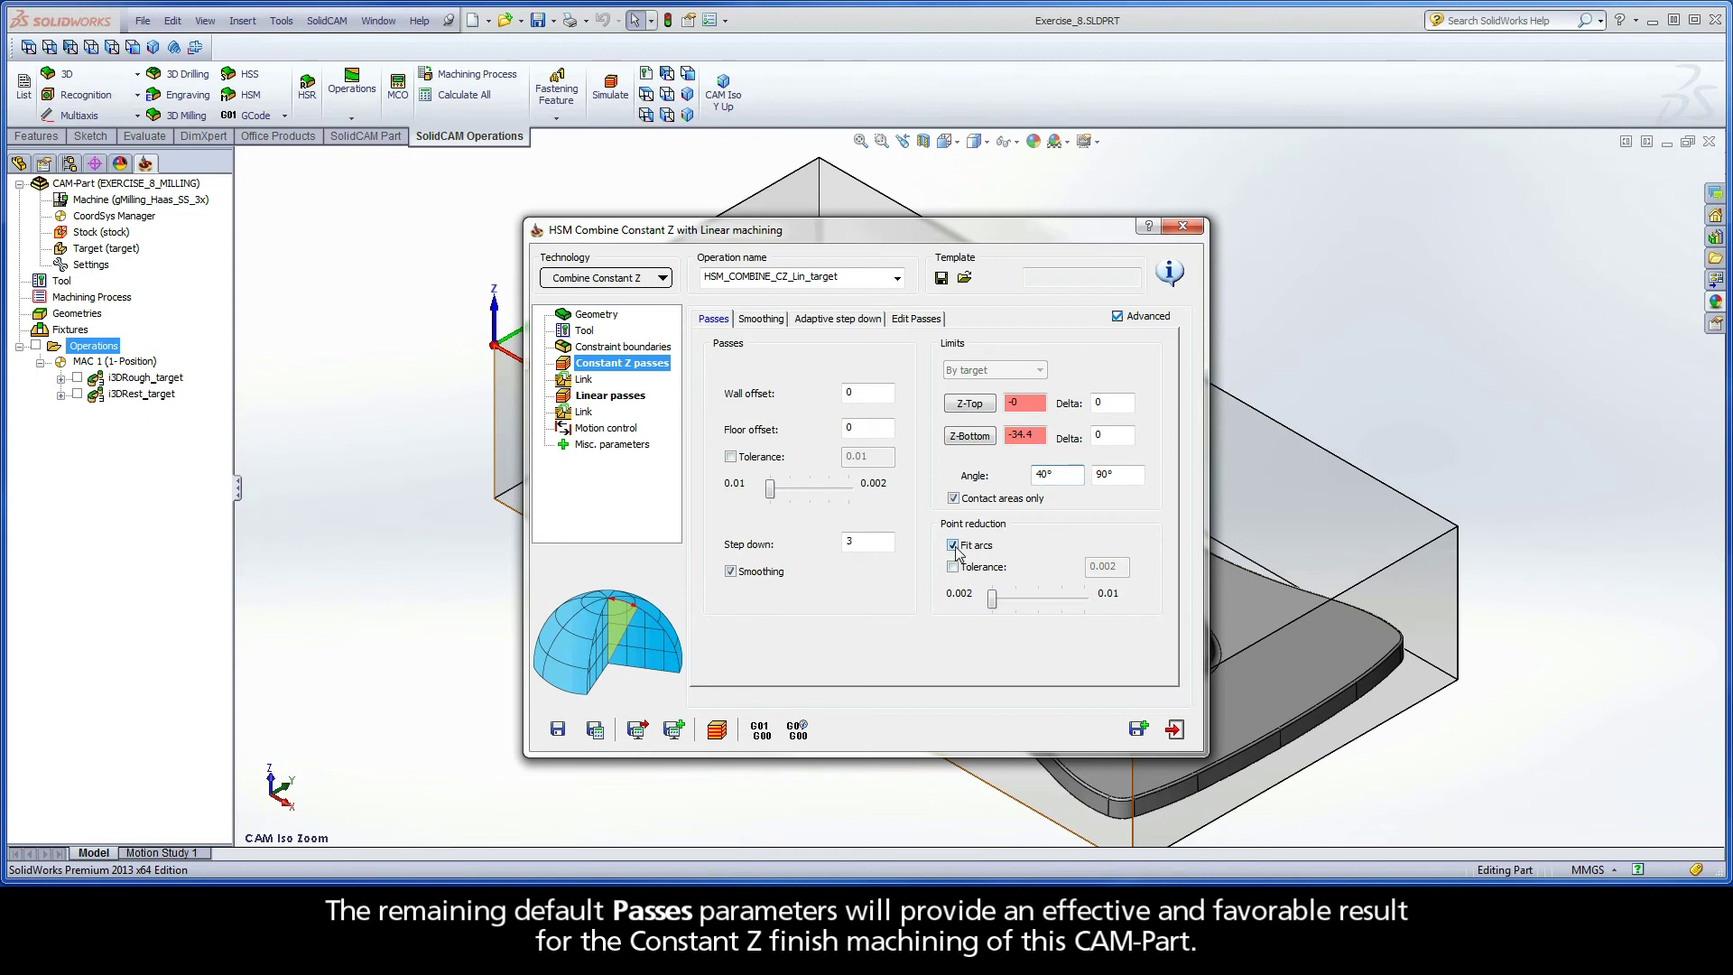
- Review smoothing, then show the Adaptive step down options (adapt by None, last levels 5)
left_click(767, 323)
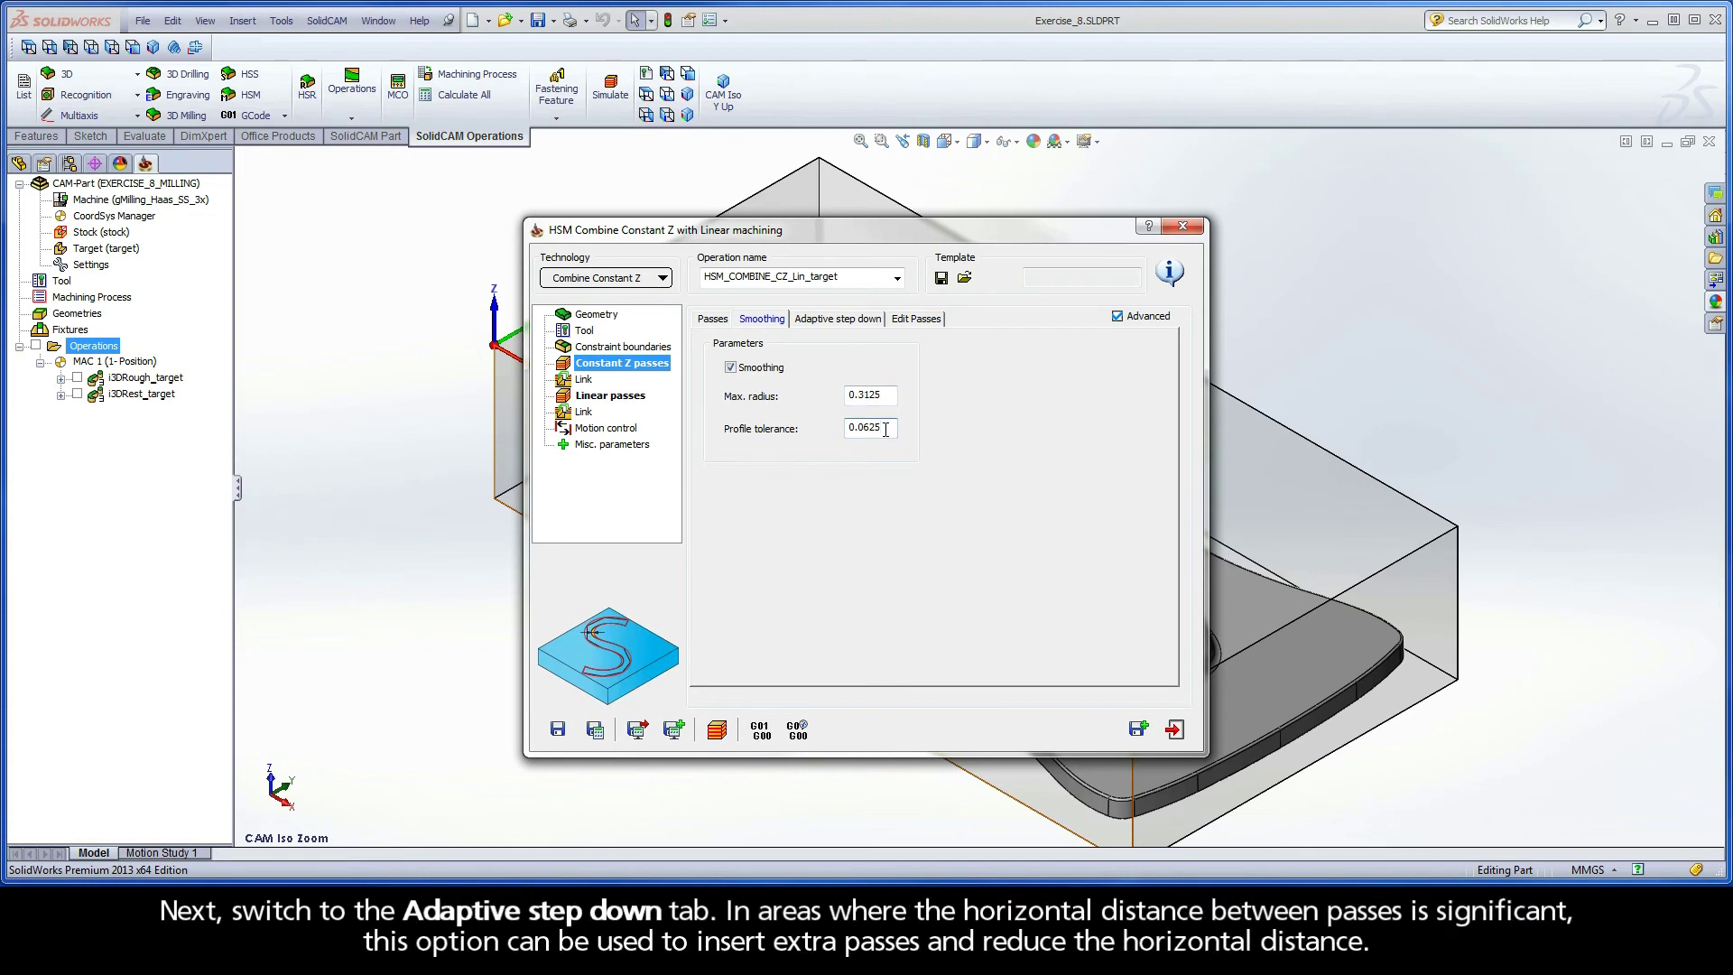
left_click(838, 325)
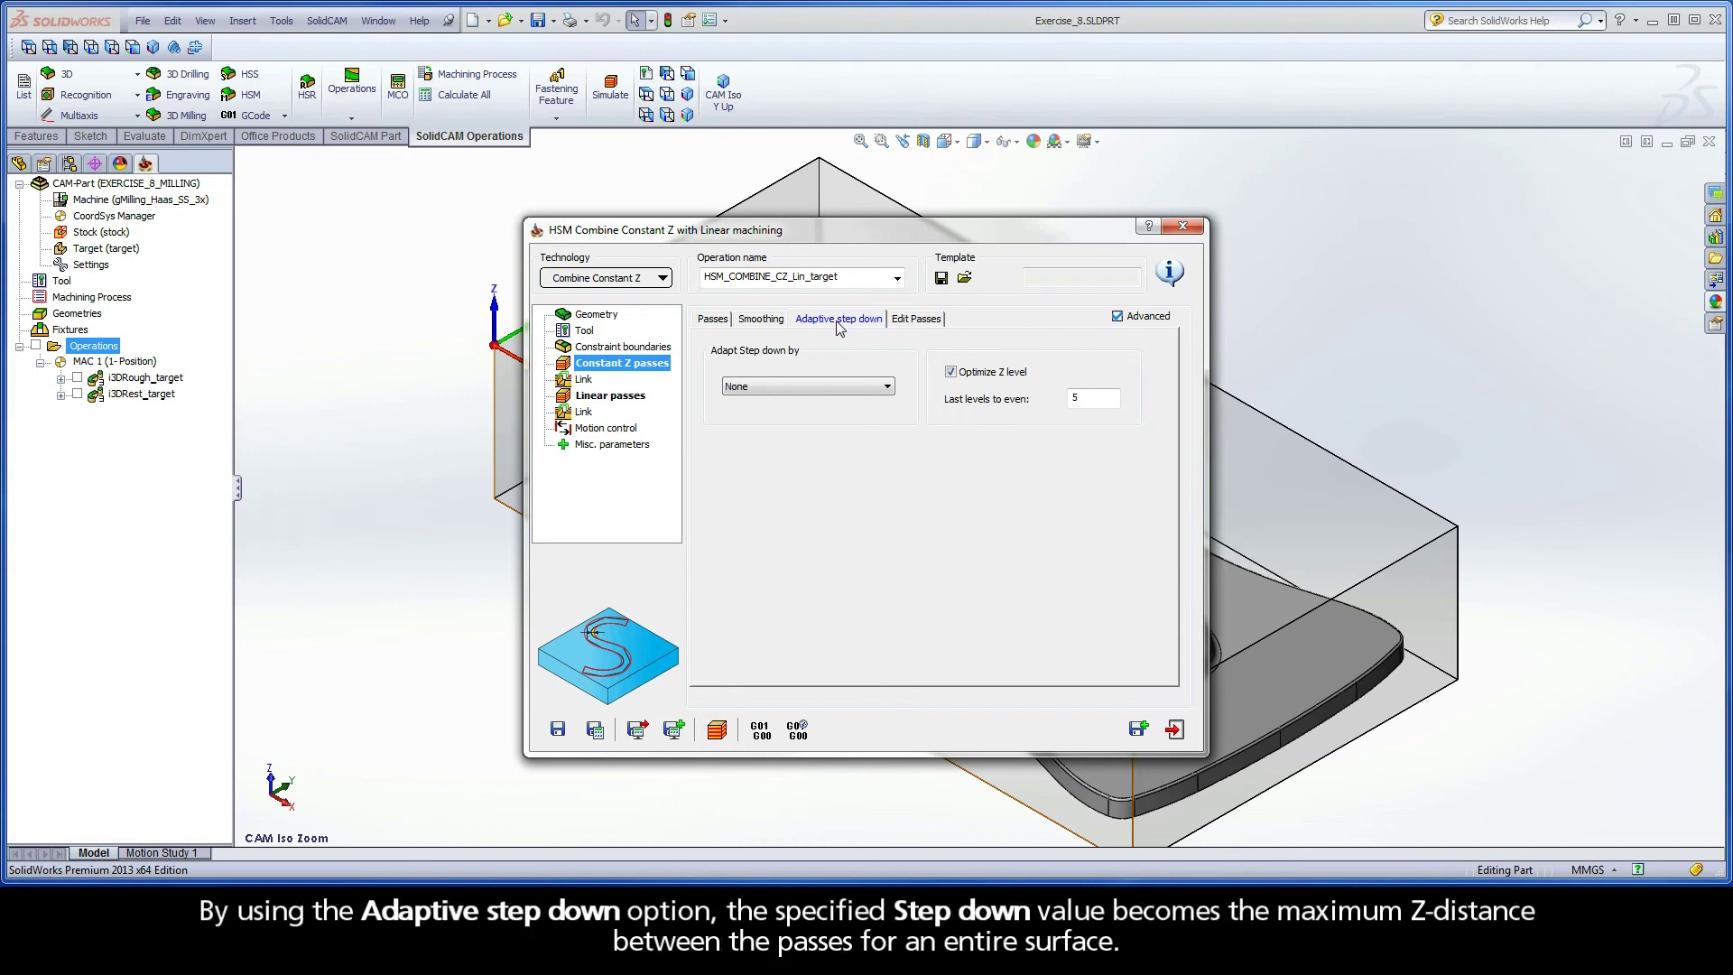
- Check the step down of 3, then set Adapt step down by to Automatically insert extra passes
left_click(713, 319)
left_click(848, 541)
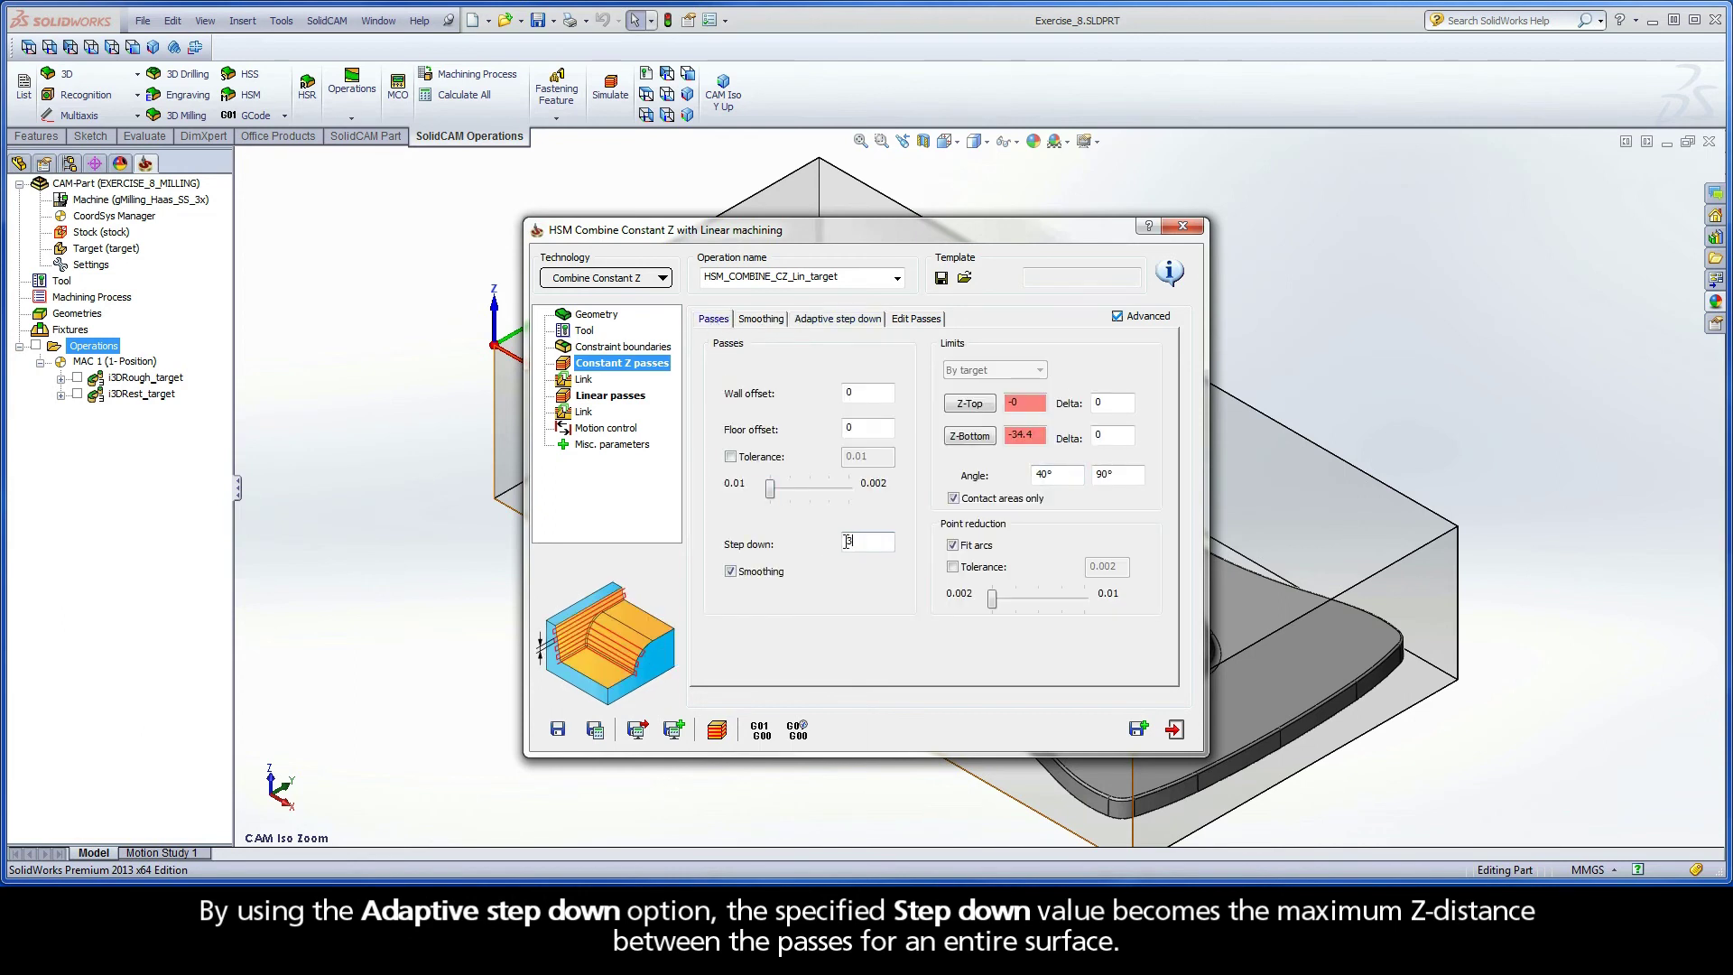
double_click(848, 540)
left_click(840, 321)
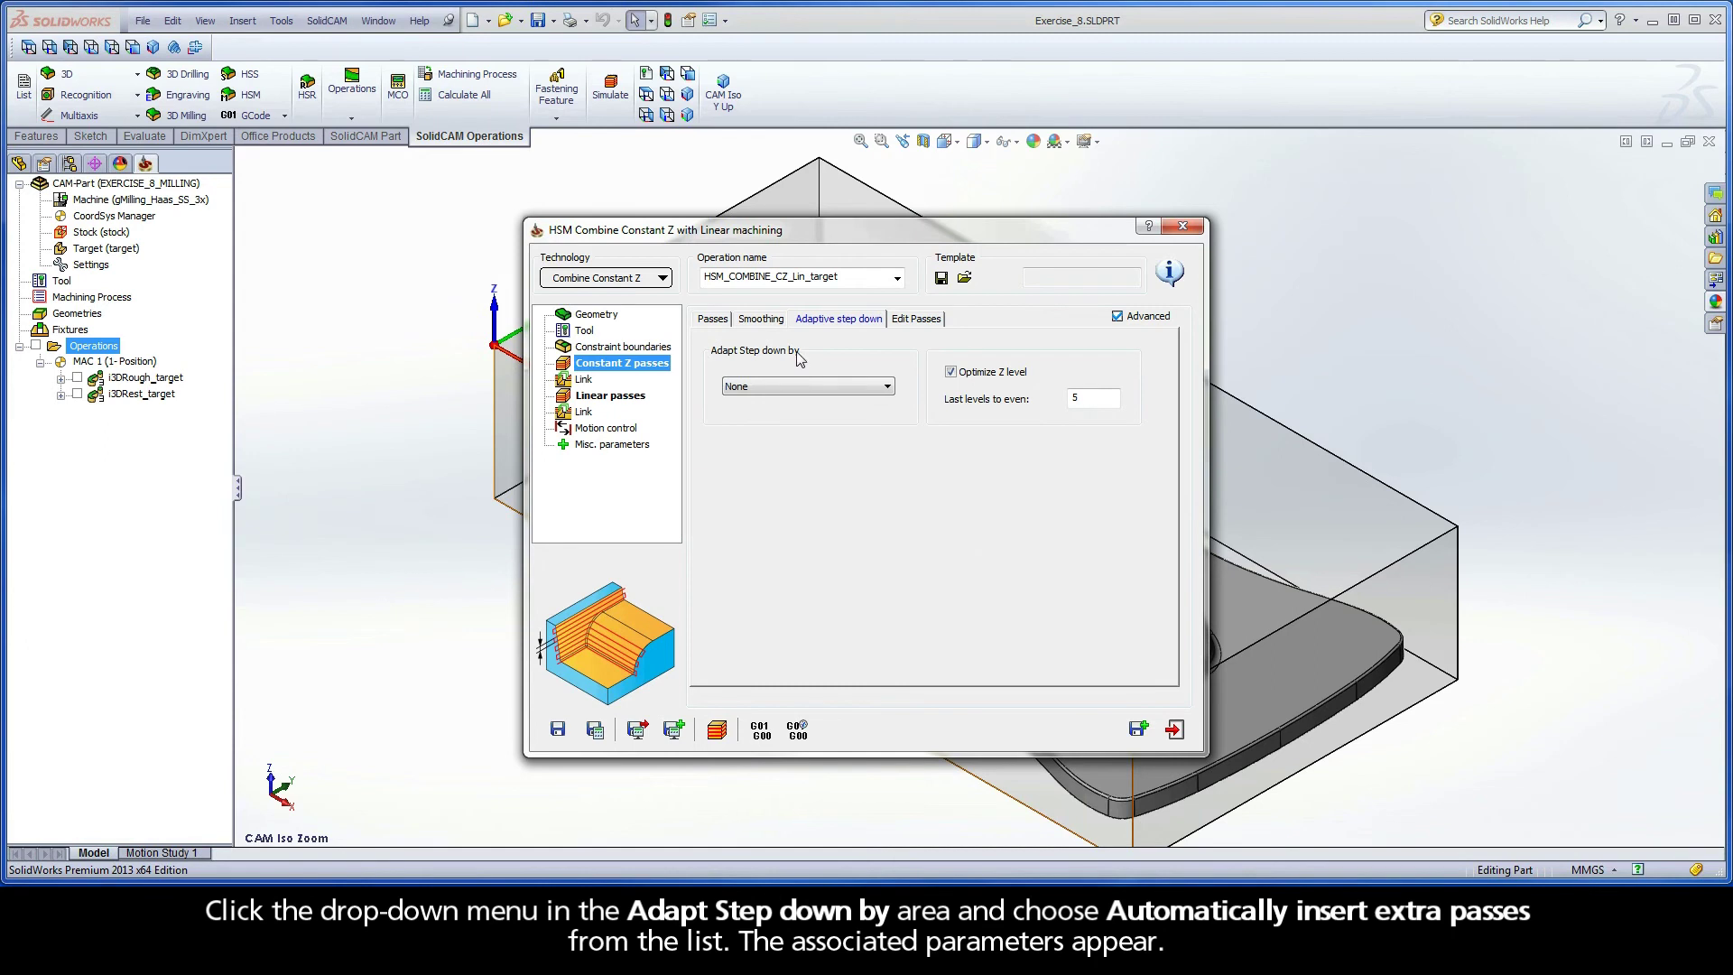
left_click(858, 390)
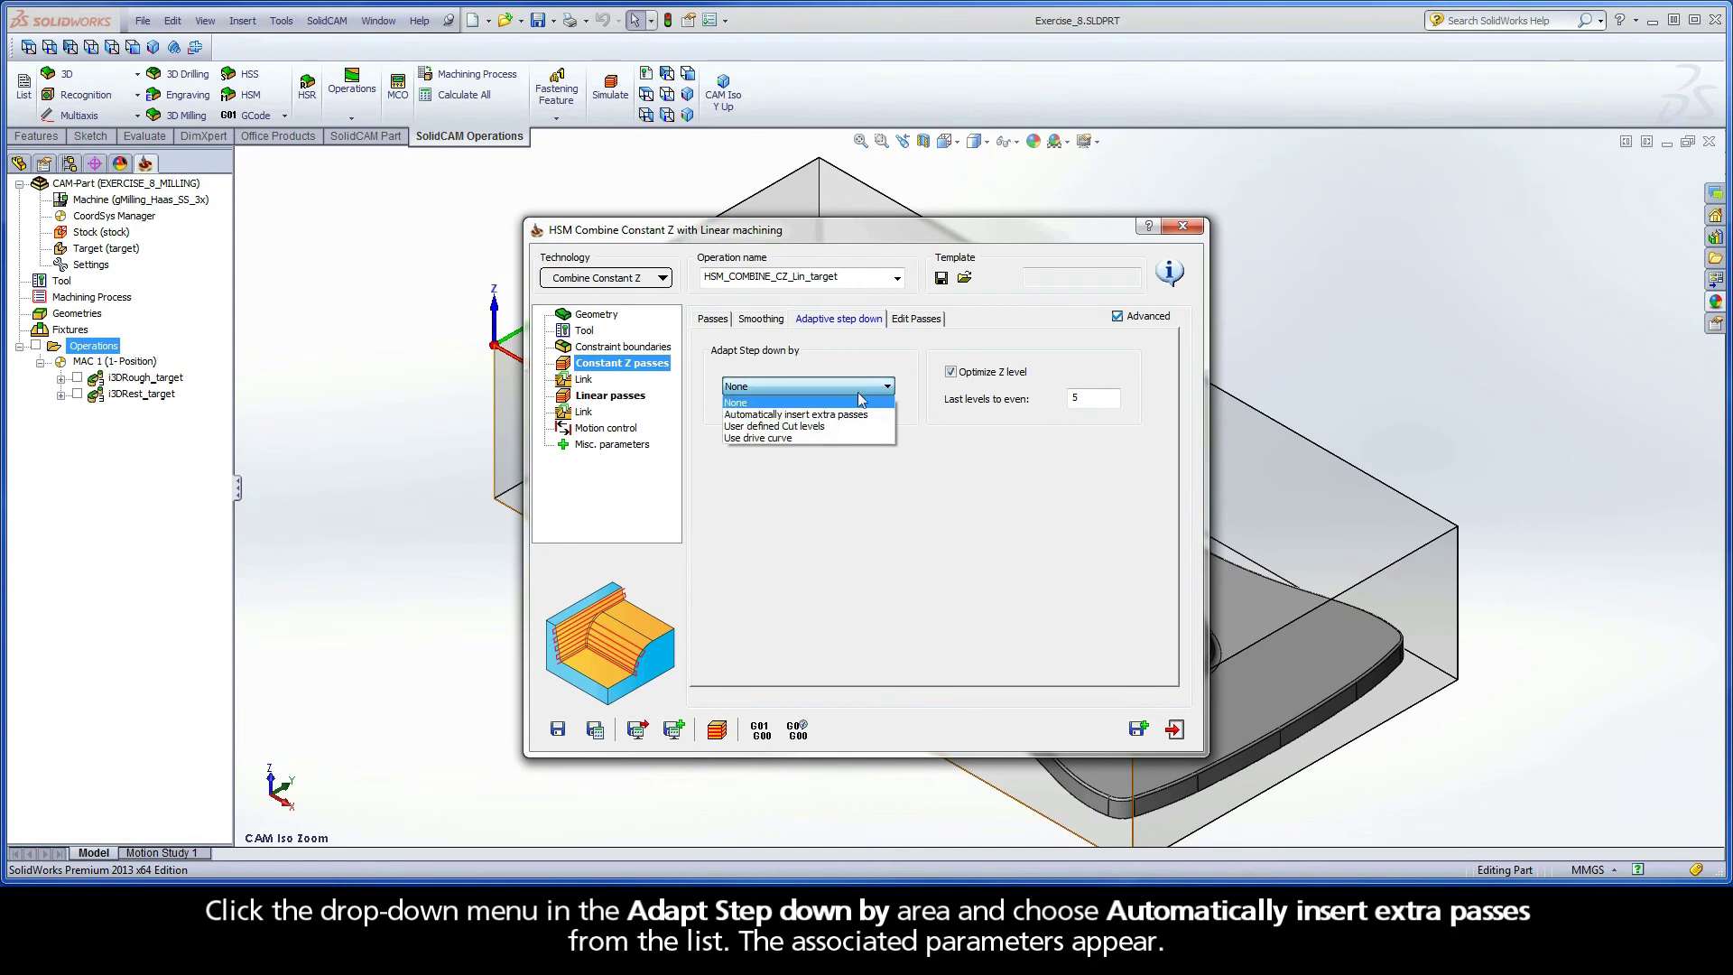
left_click(868, 414)
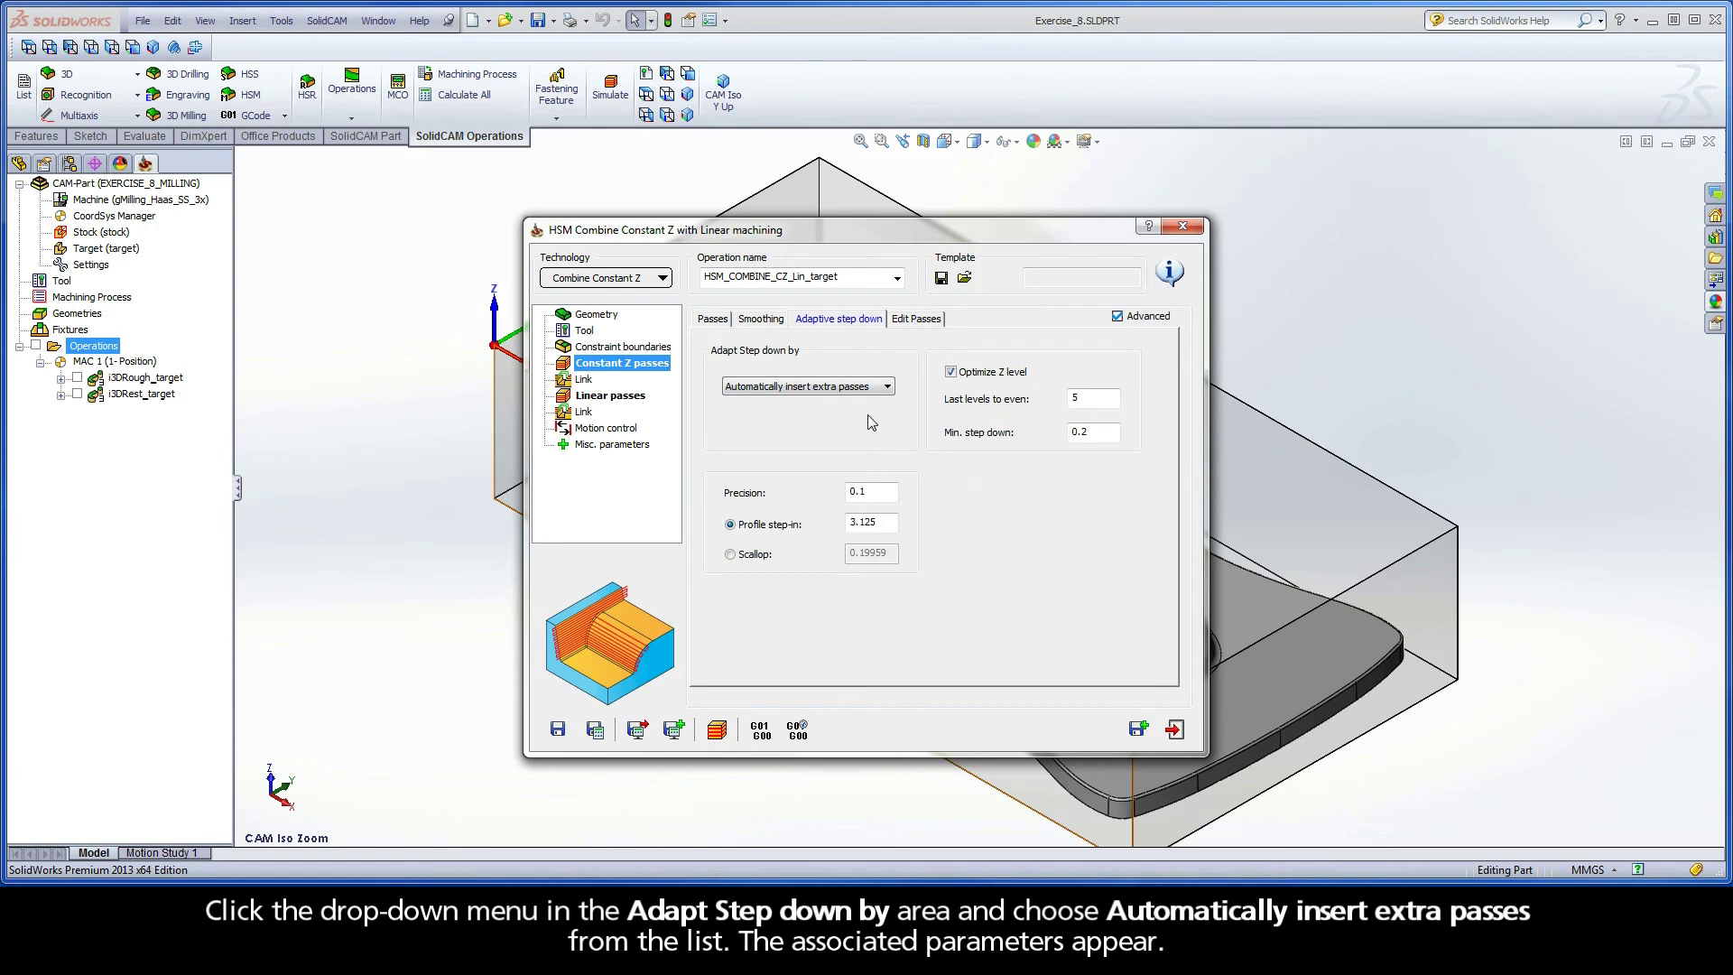
- Keep Min. step down at 0.2 and change Precision from 0.1 to 0.2
left_click(1095, 434)
left_click_drag(1095, 433, 1044, 438)
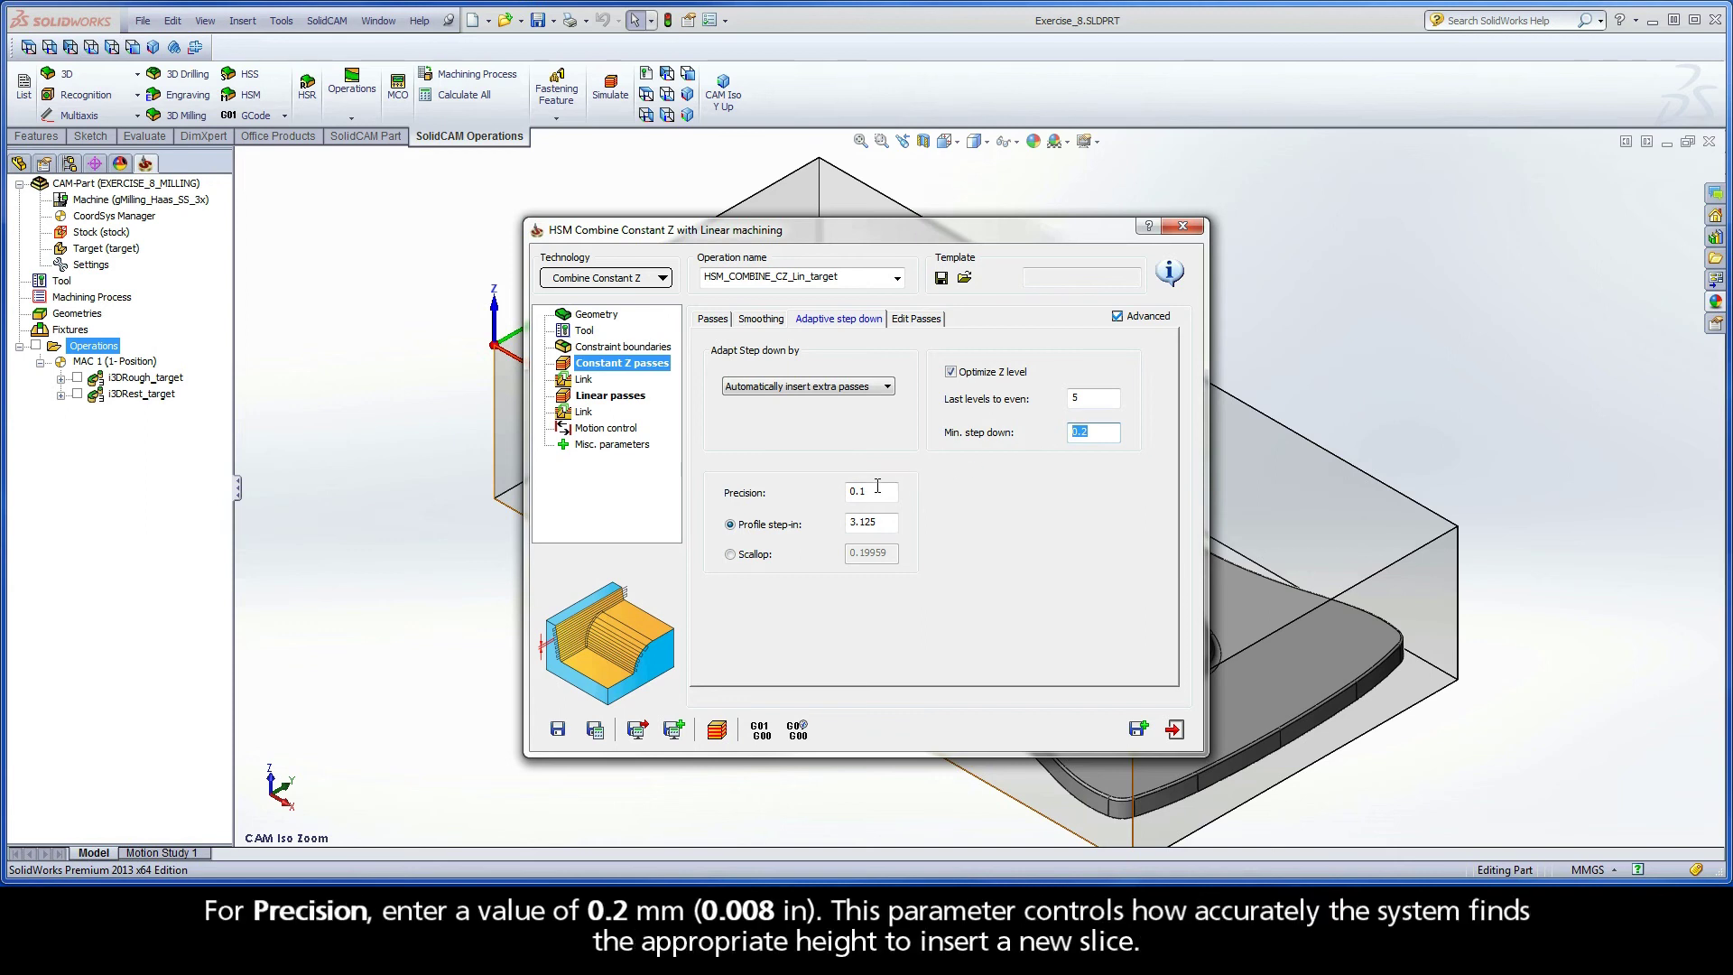
key("Tab")
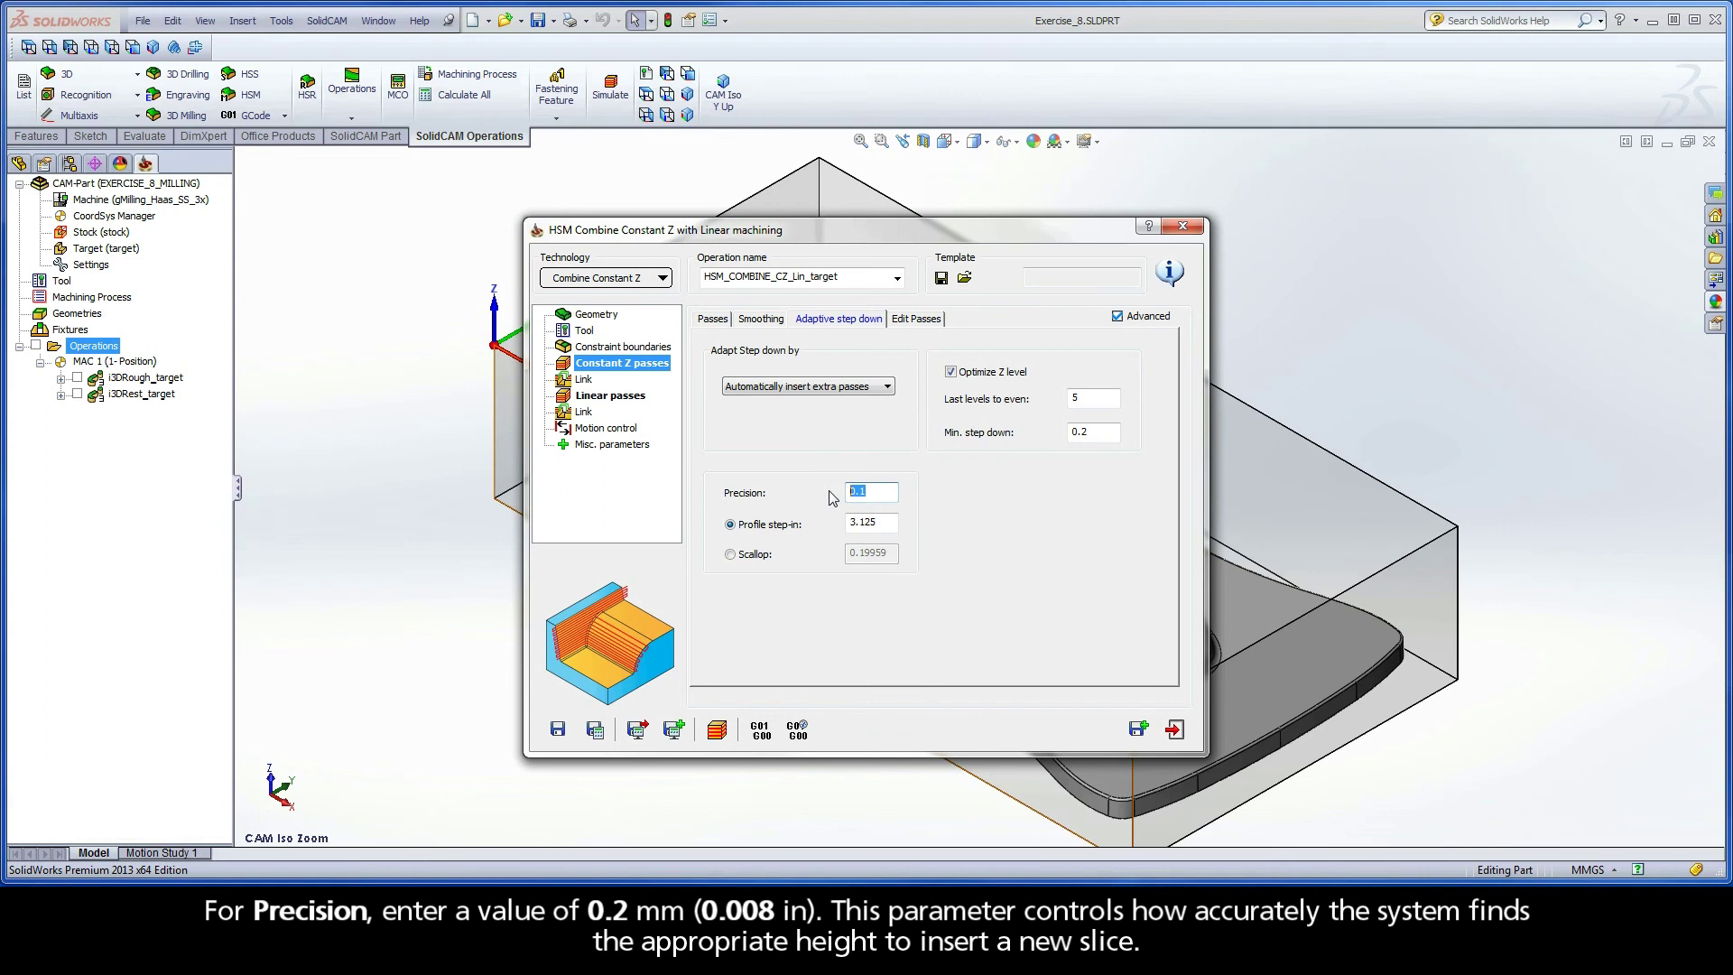
type("0.2")
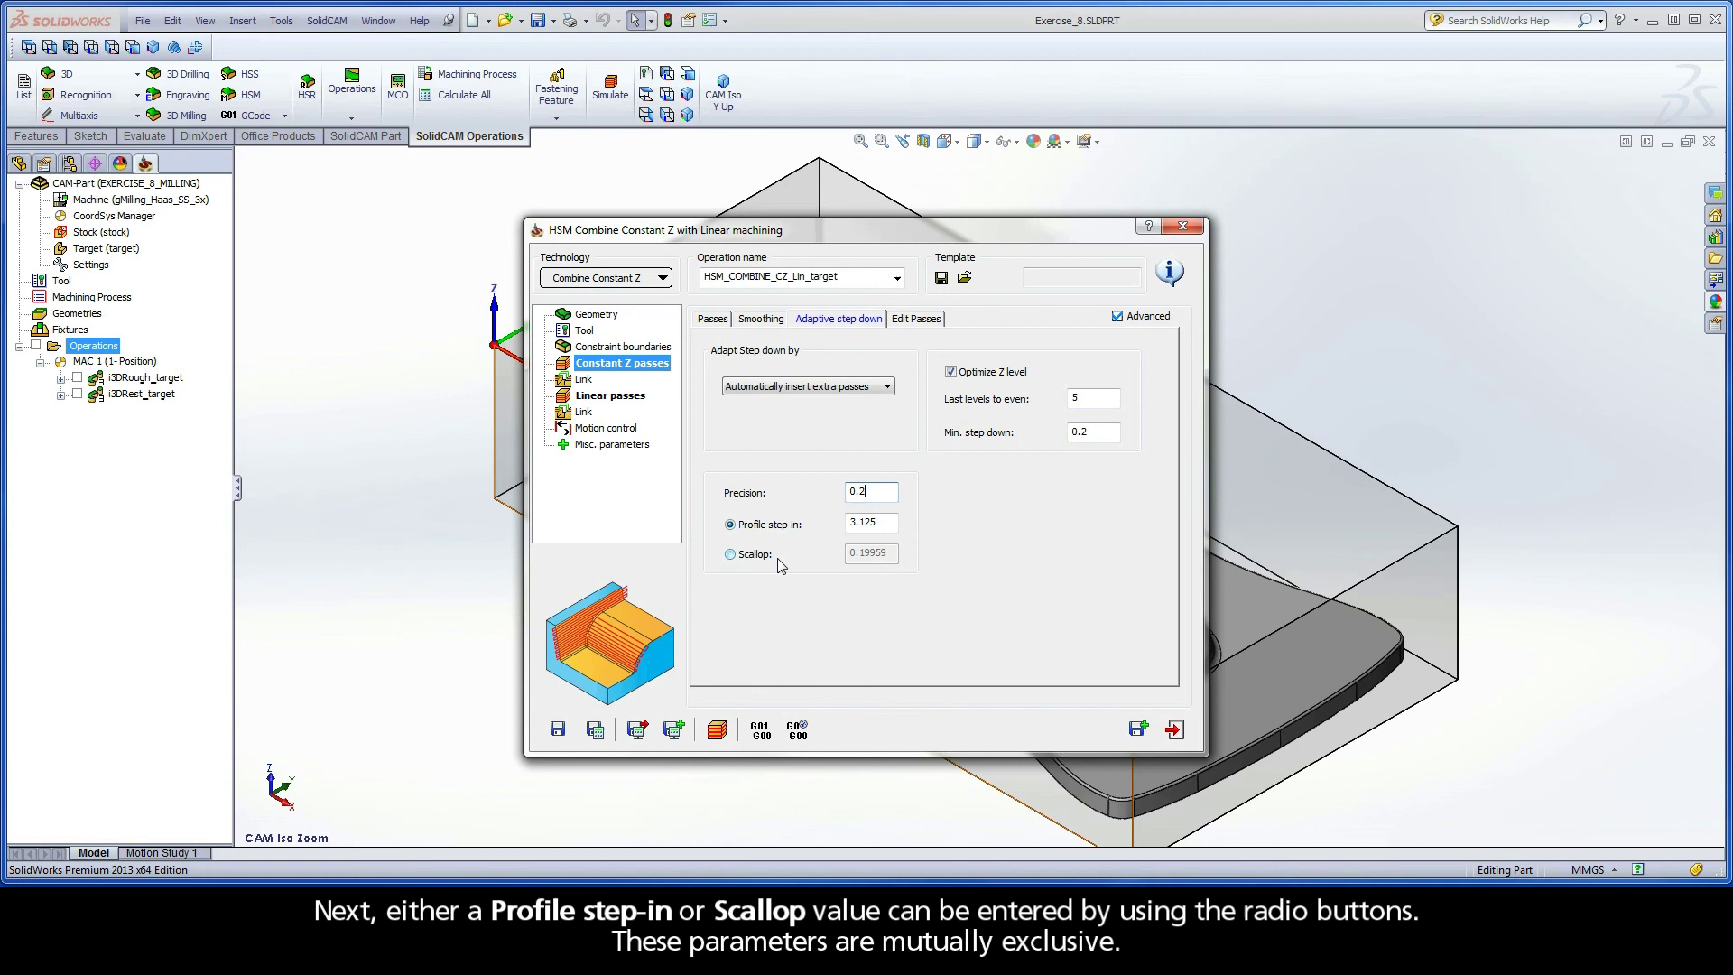
- Switch extra pass spacing to Scallop with a value of 0.05
left_click(729, 554)
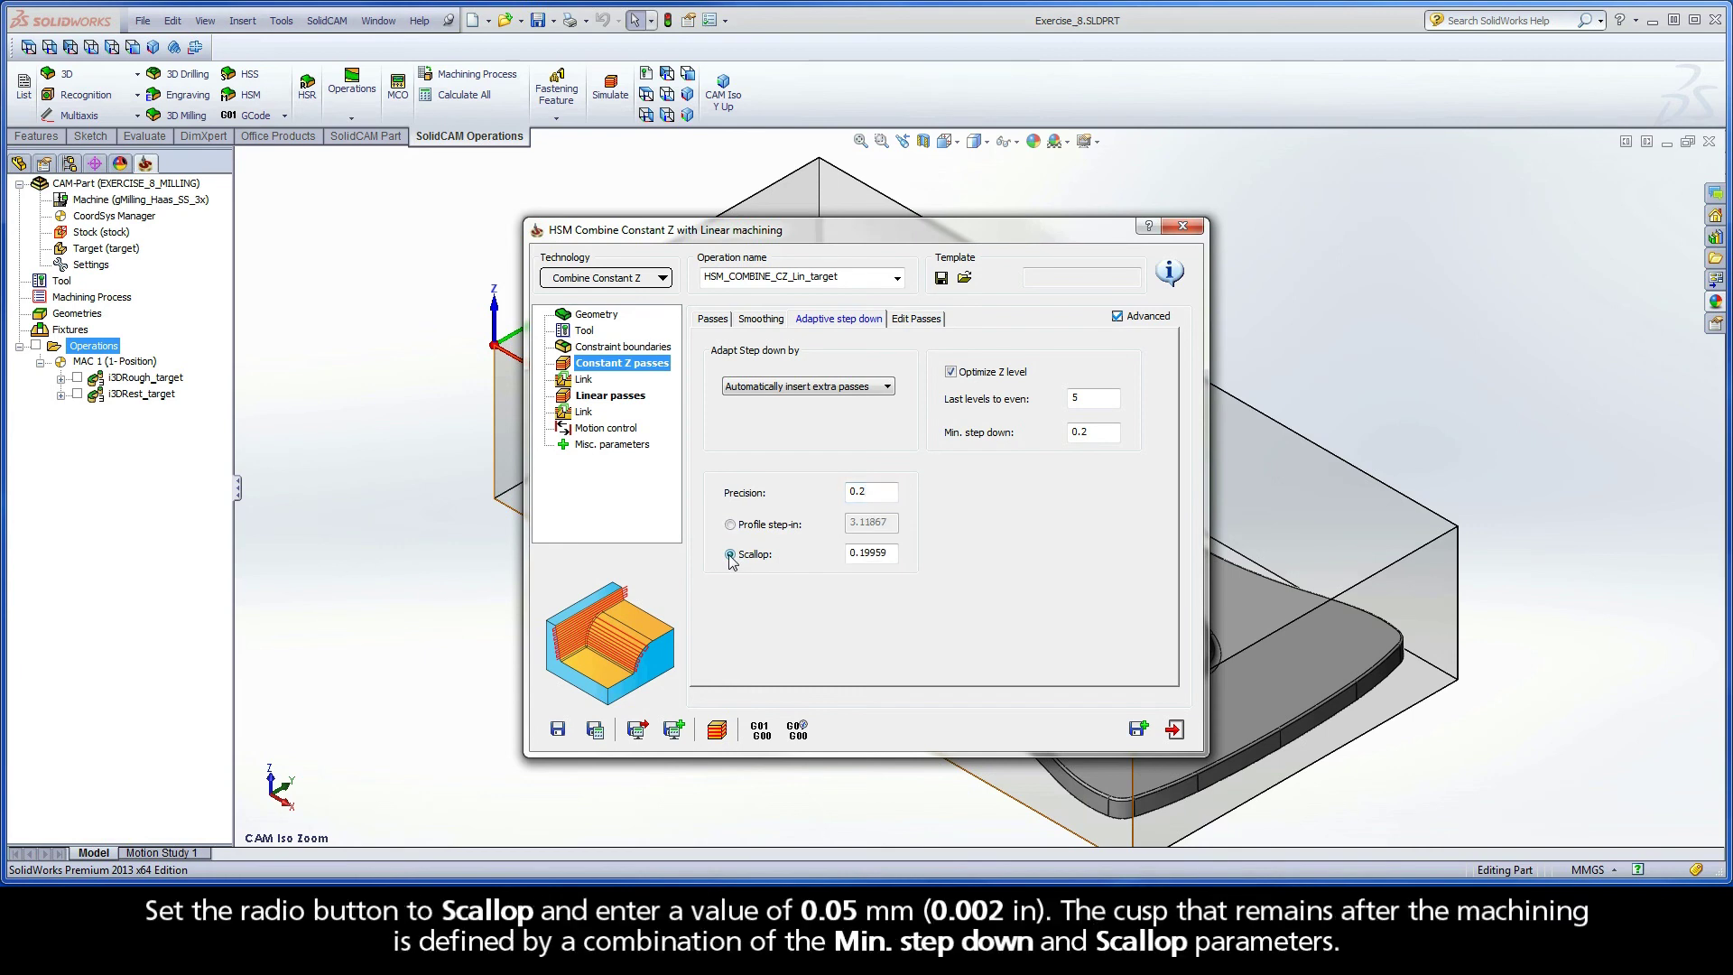
left_click_drag(891, 552, 840, 560)
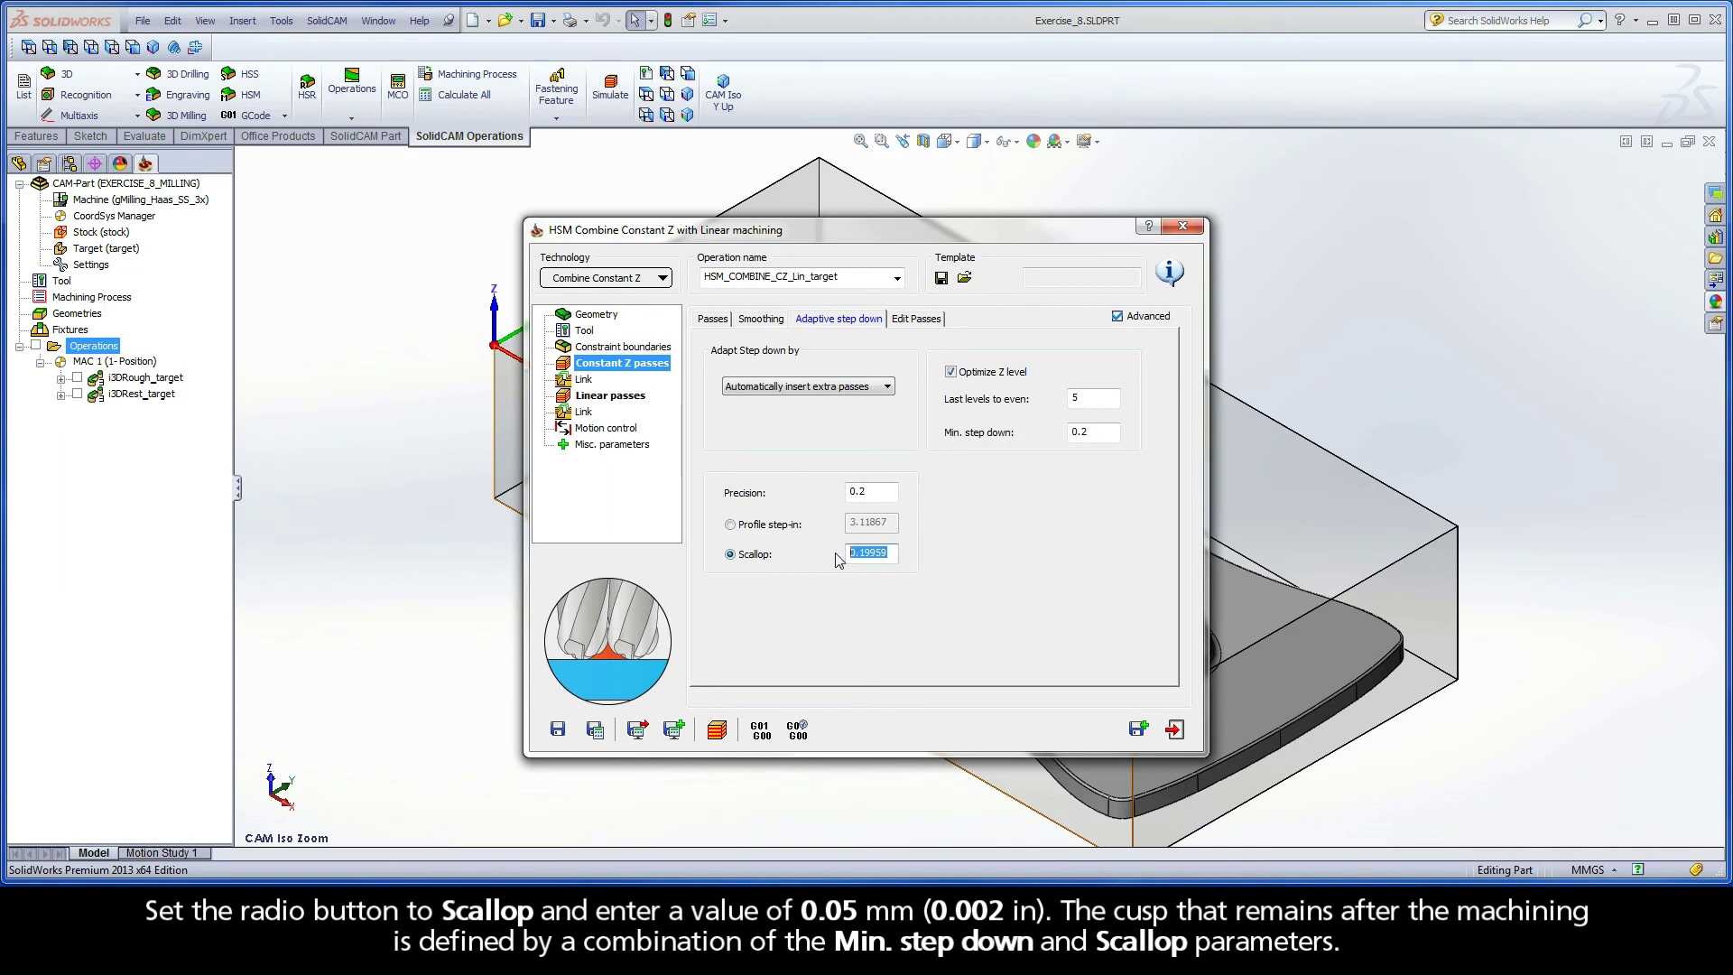
type("0.05")
left_click(1094, 431)
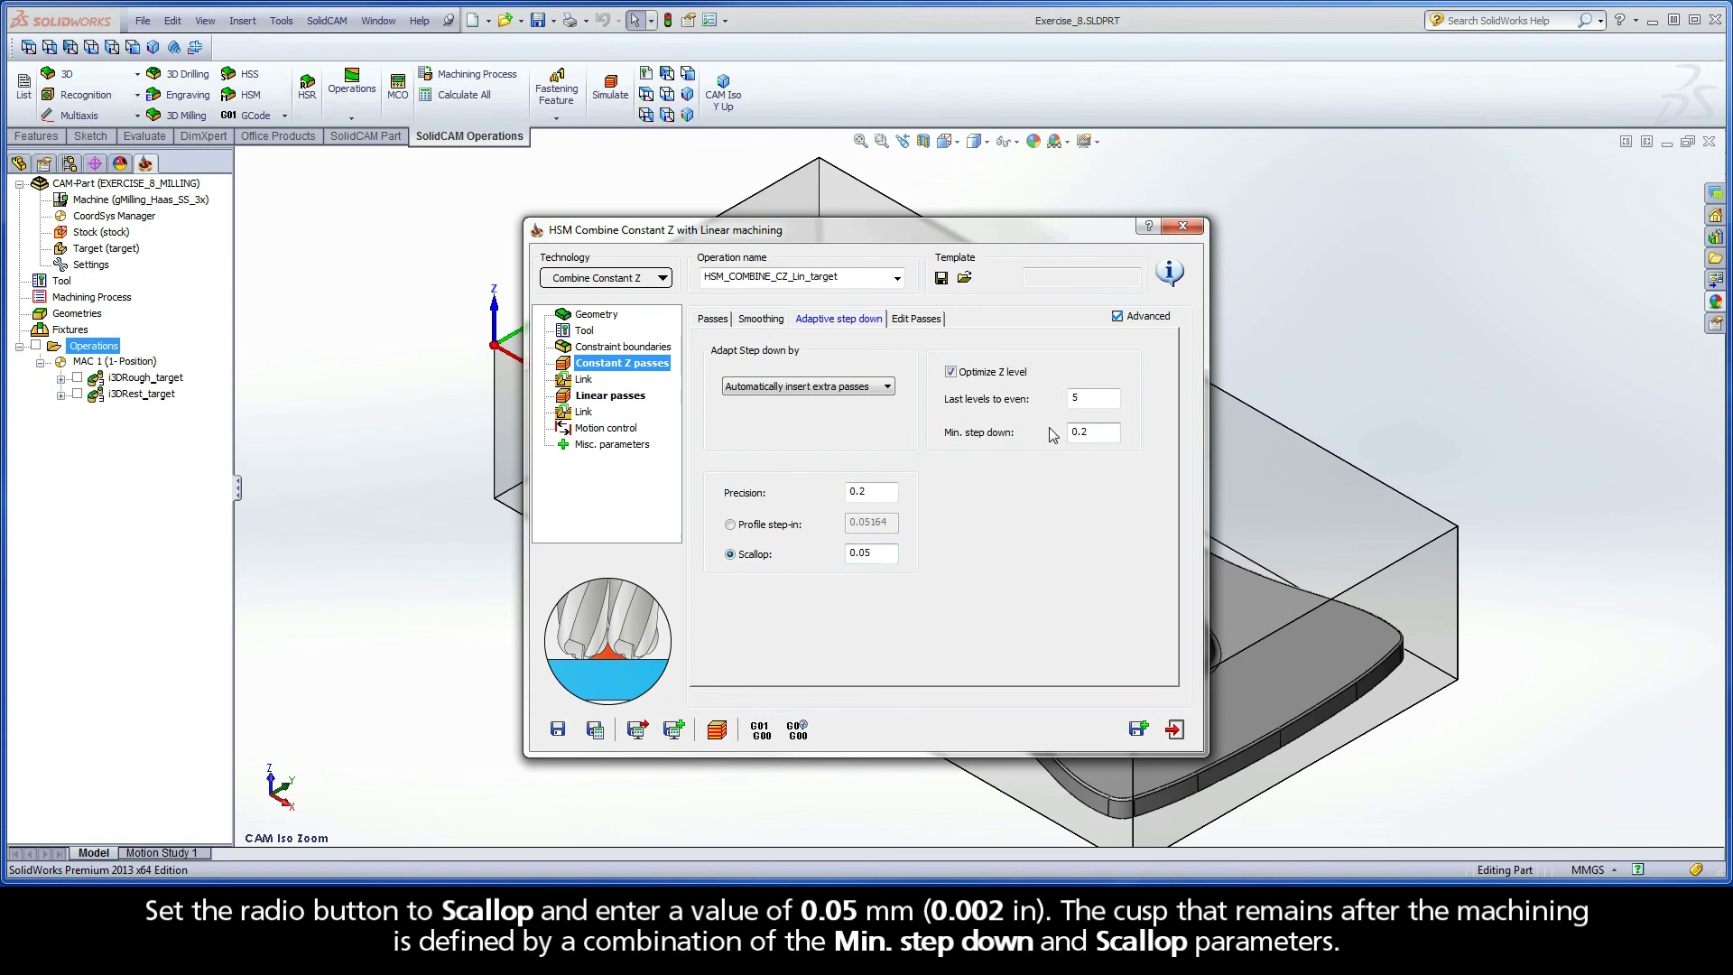
double_click(864, 553)
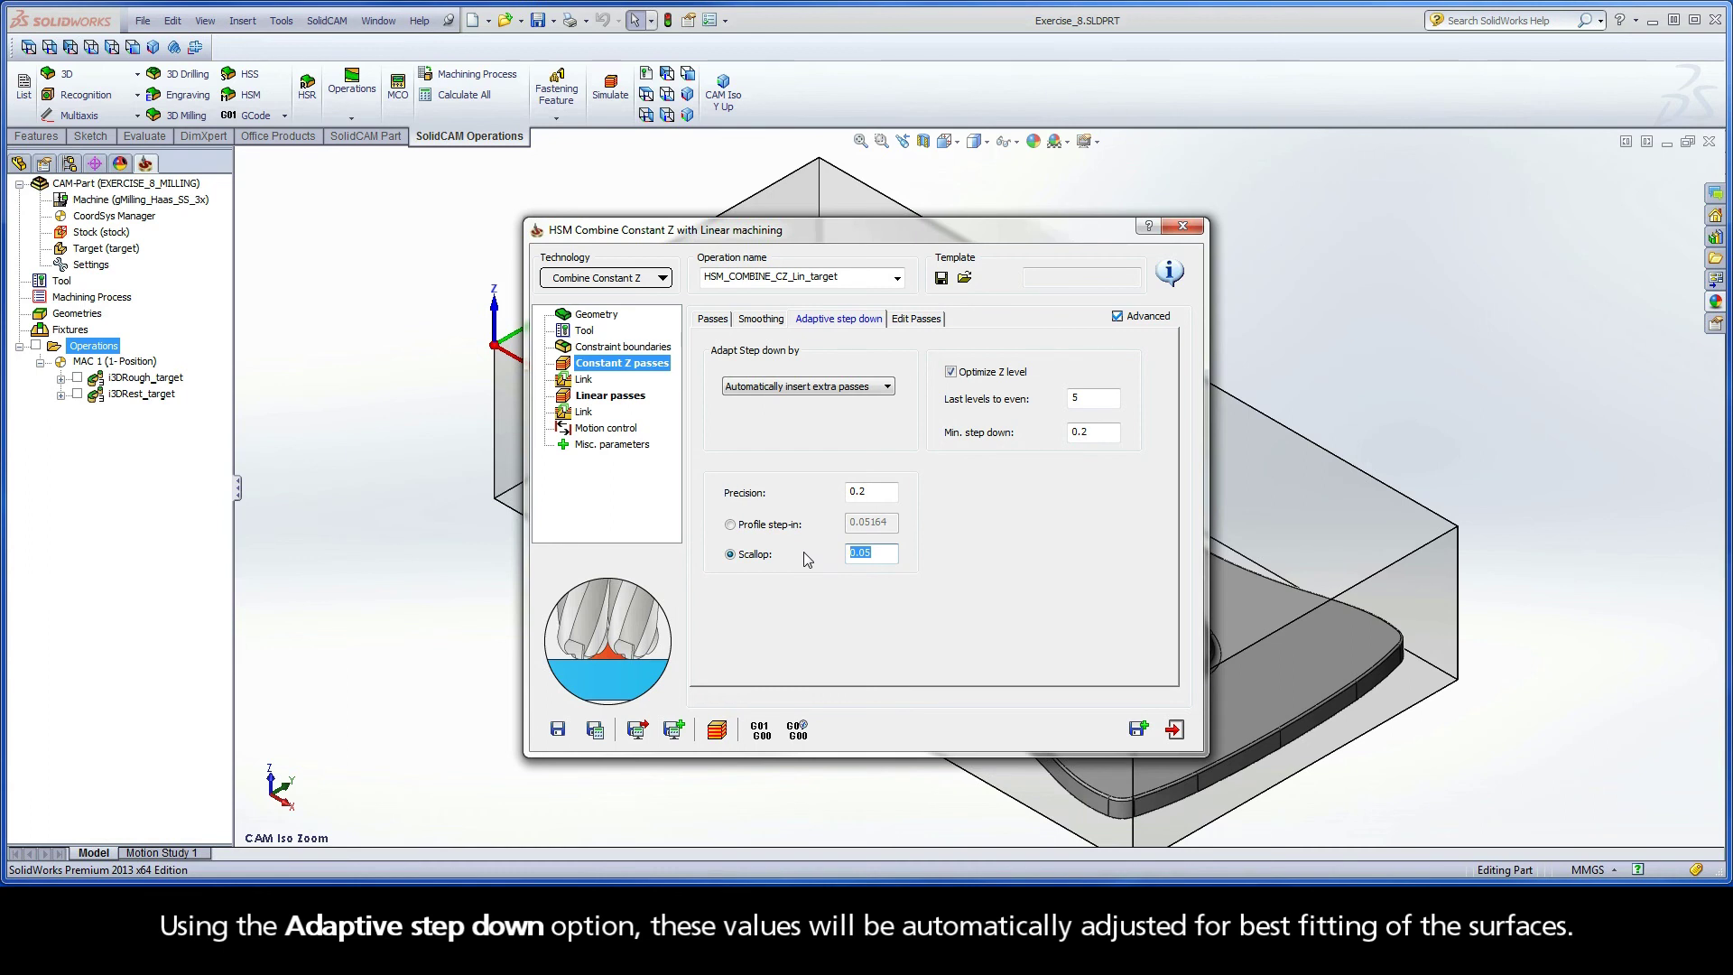
- Show the Link ramping options, leaving approach points unused
left_click(593, 382)
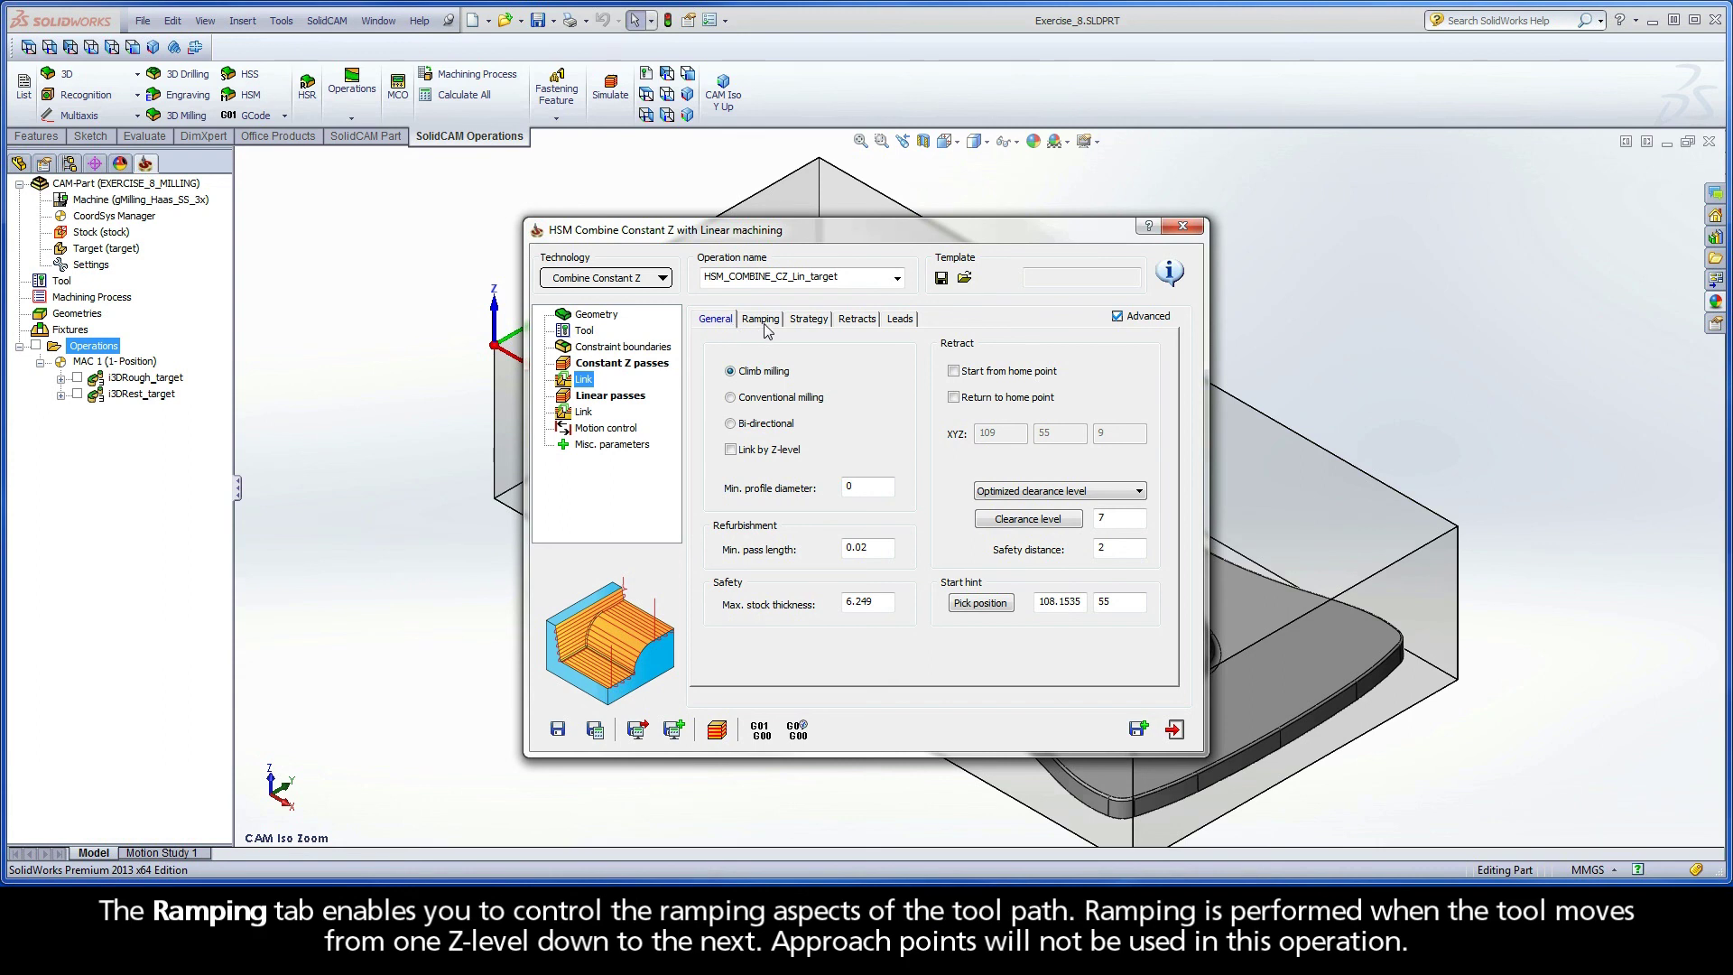
left_click(763, 325)
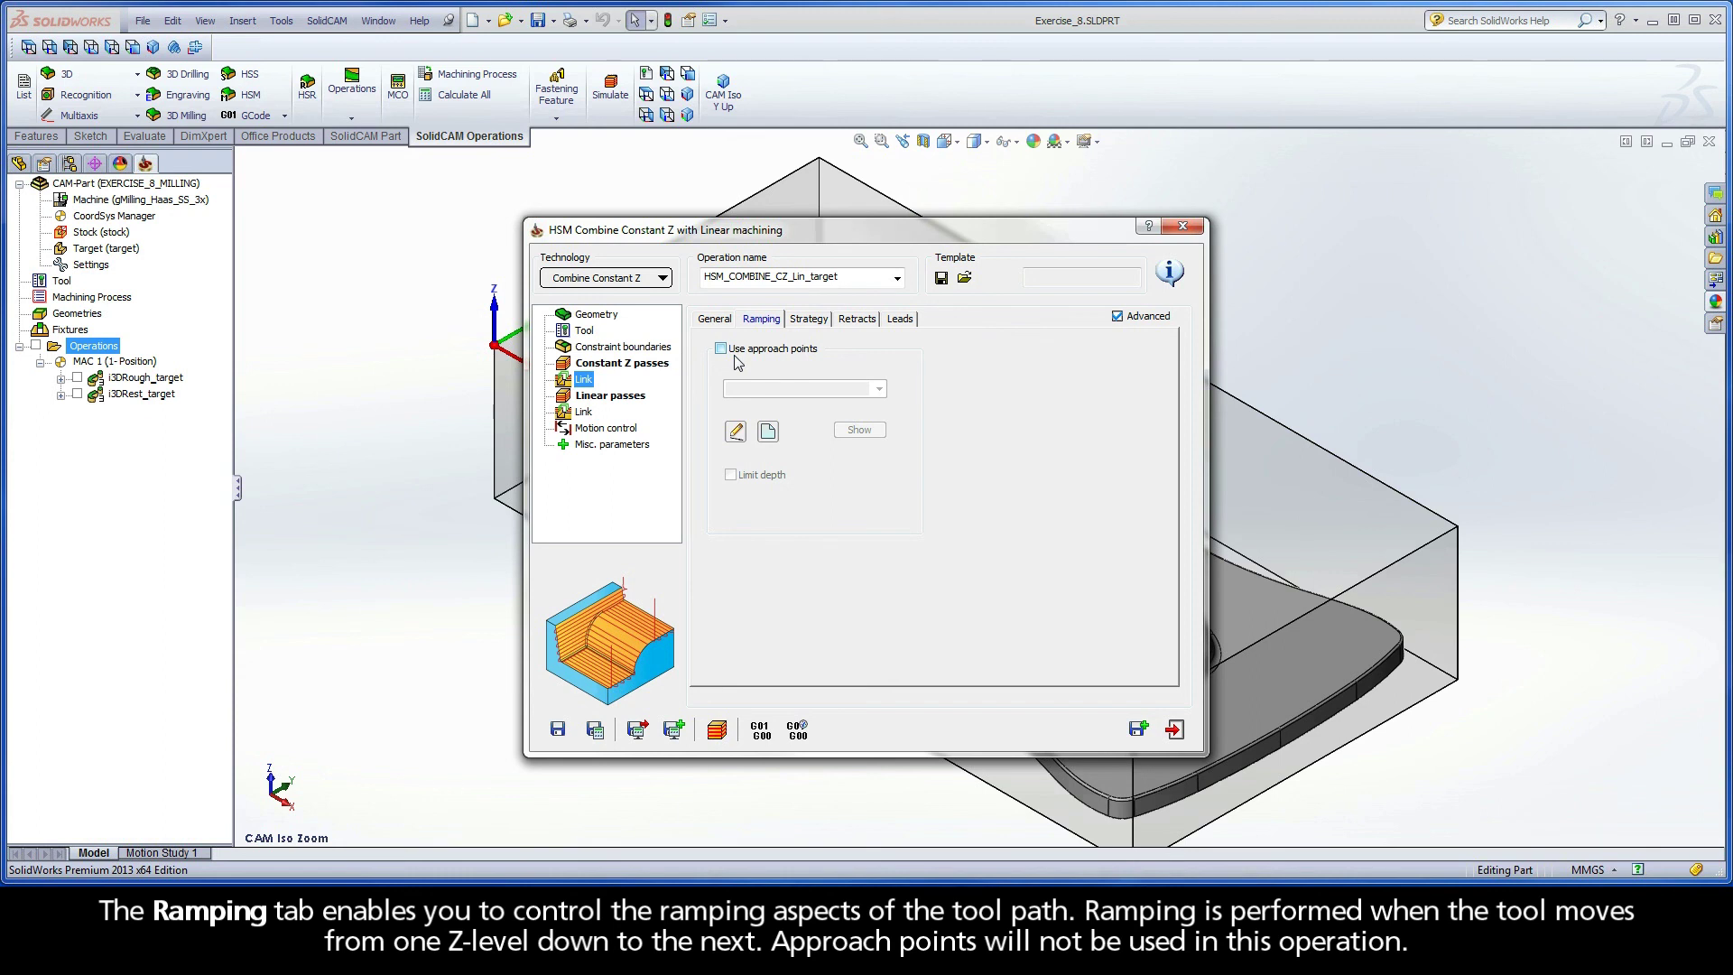
- Review default link strategy and retracts, then begin editing the Lead out angle on Leads
left_click(812, 321)
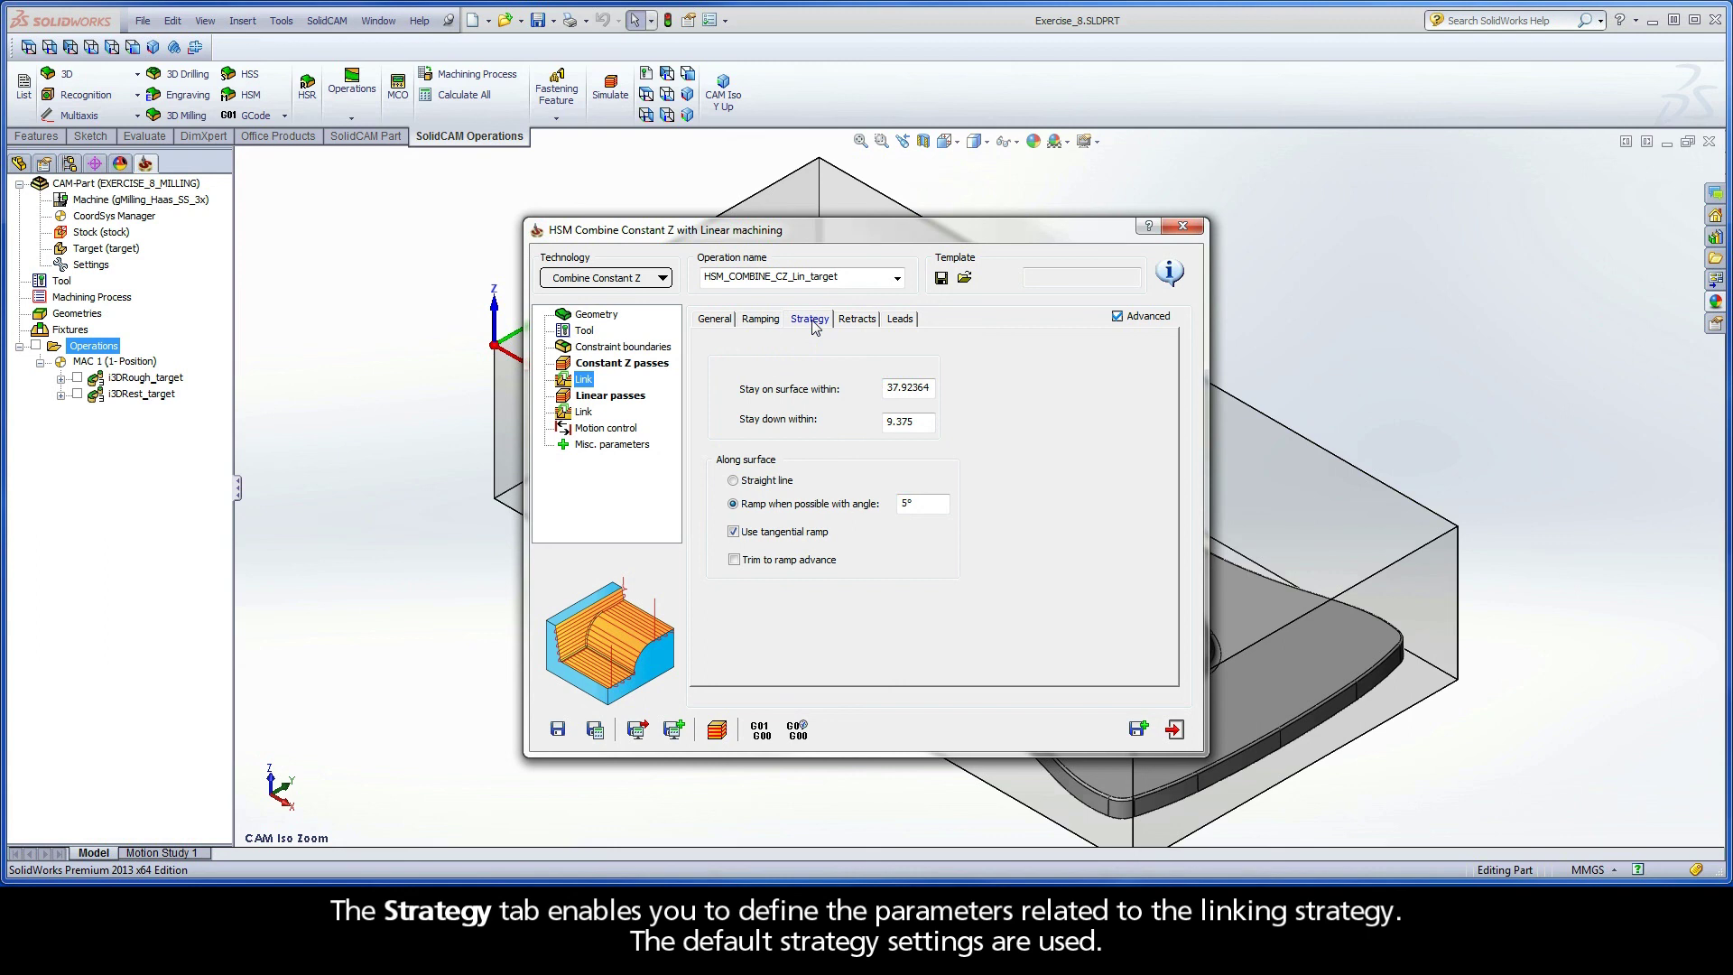
left_click(859, 321)
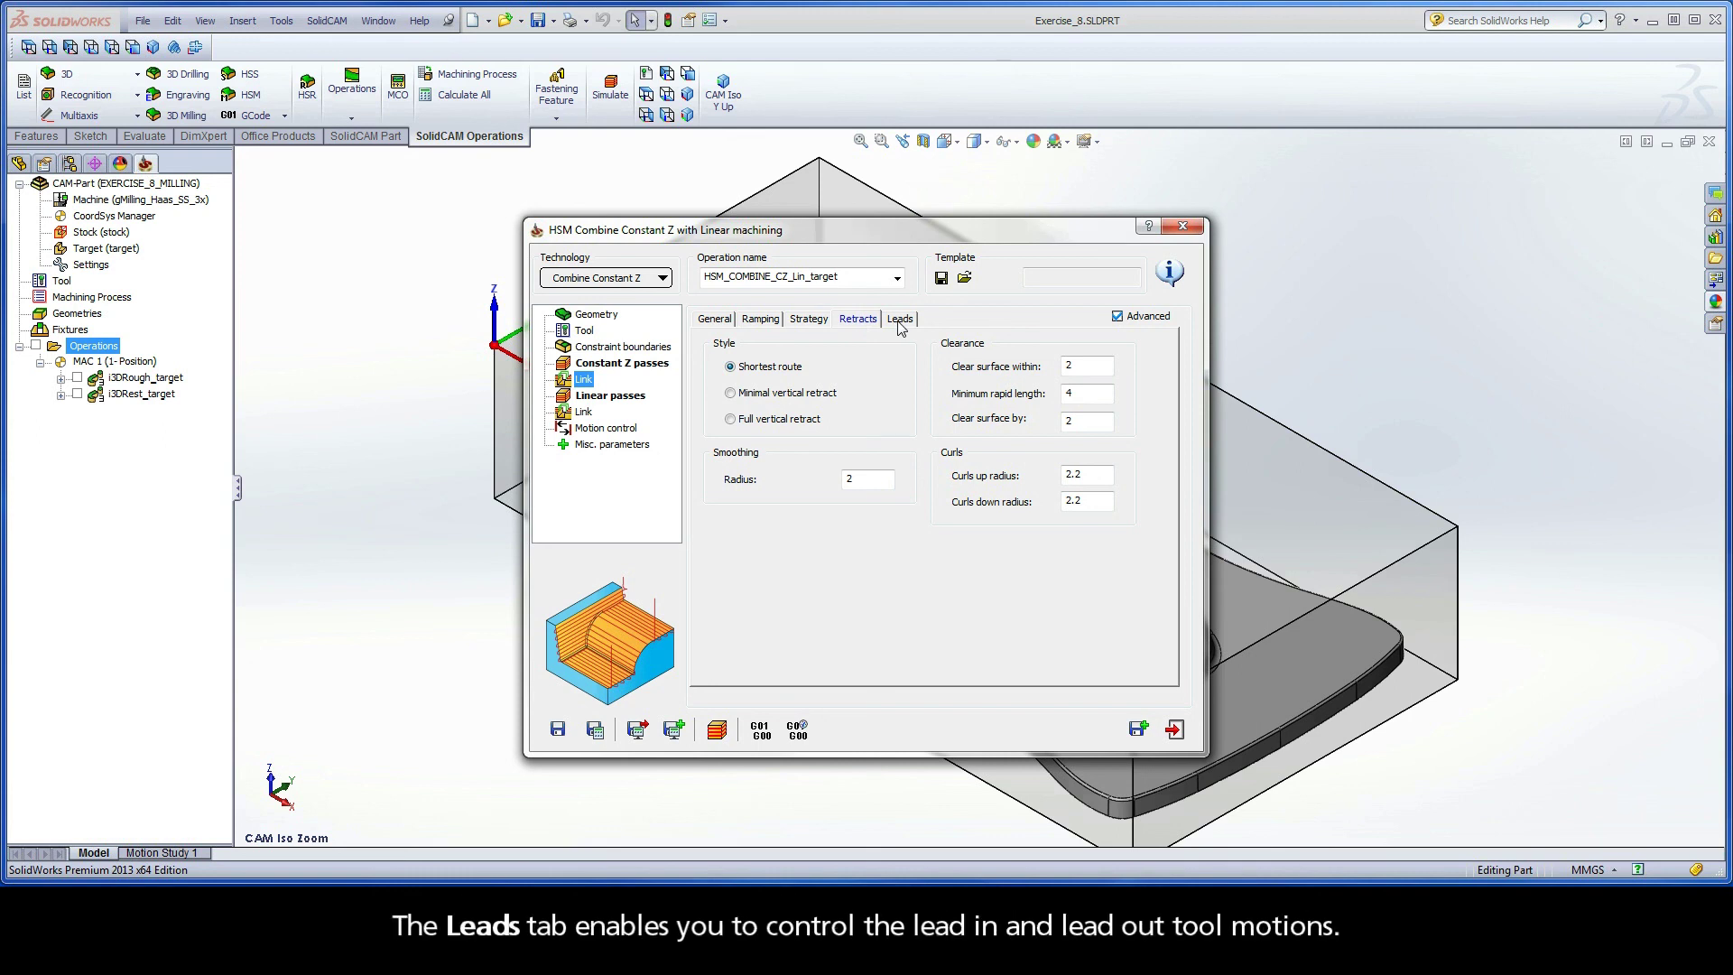
left_click(900, 320)
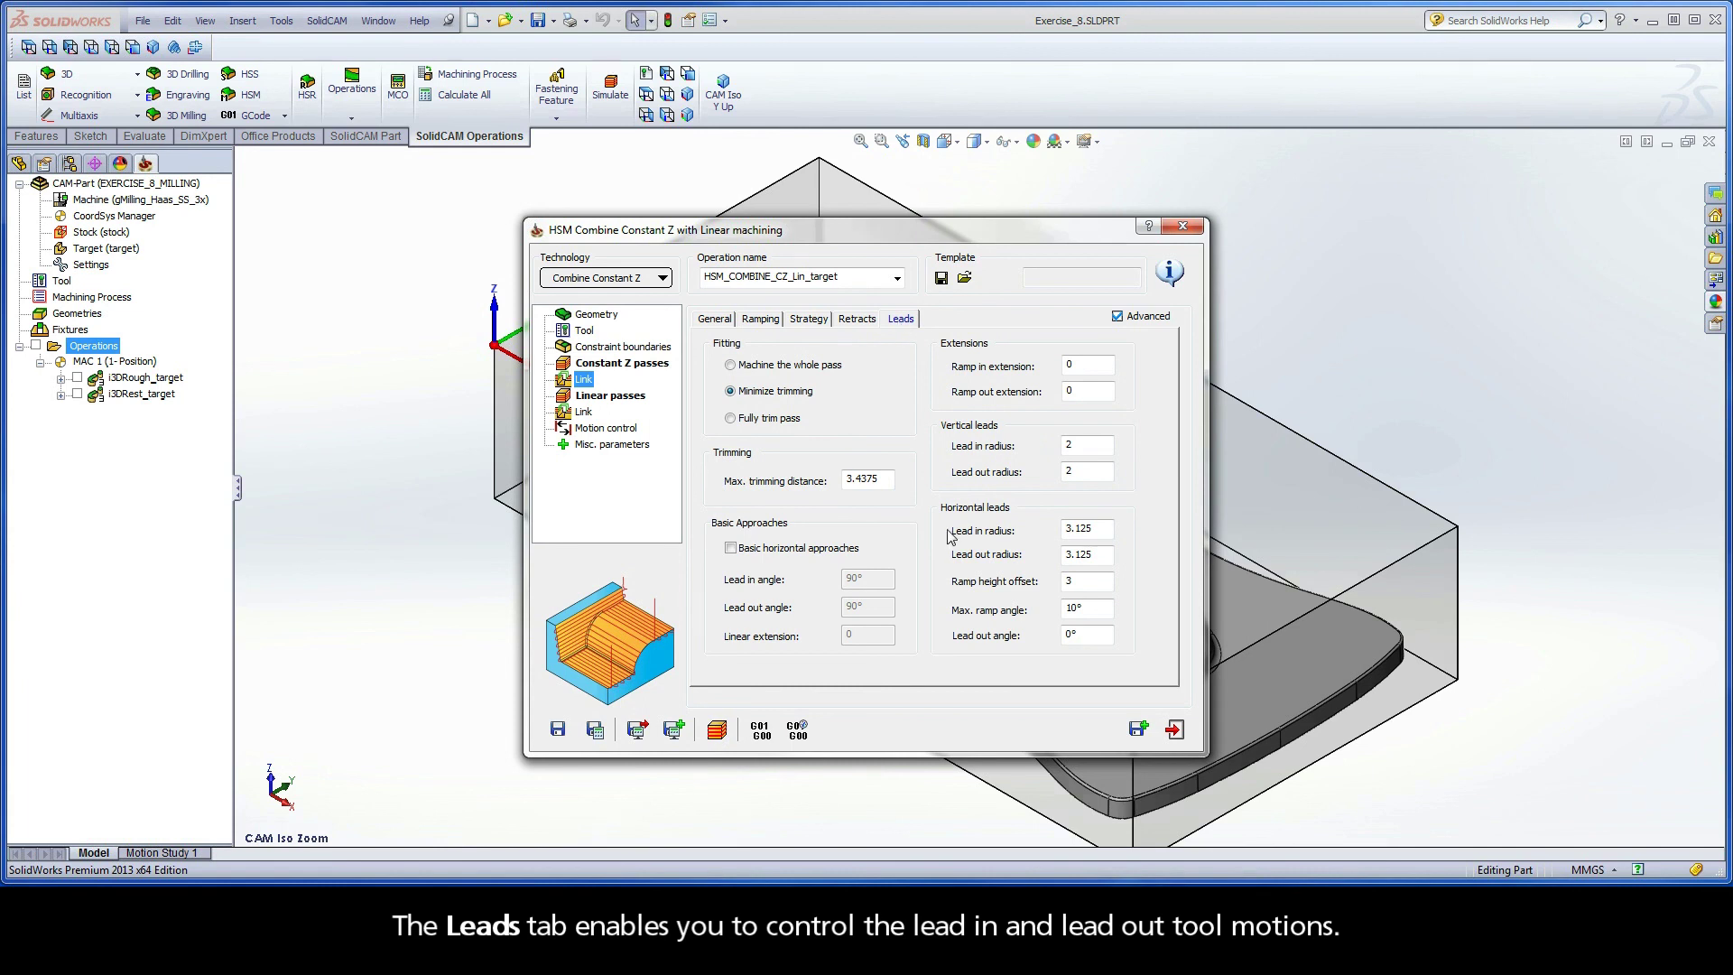
left_click(1062, 636)
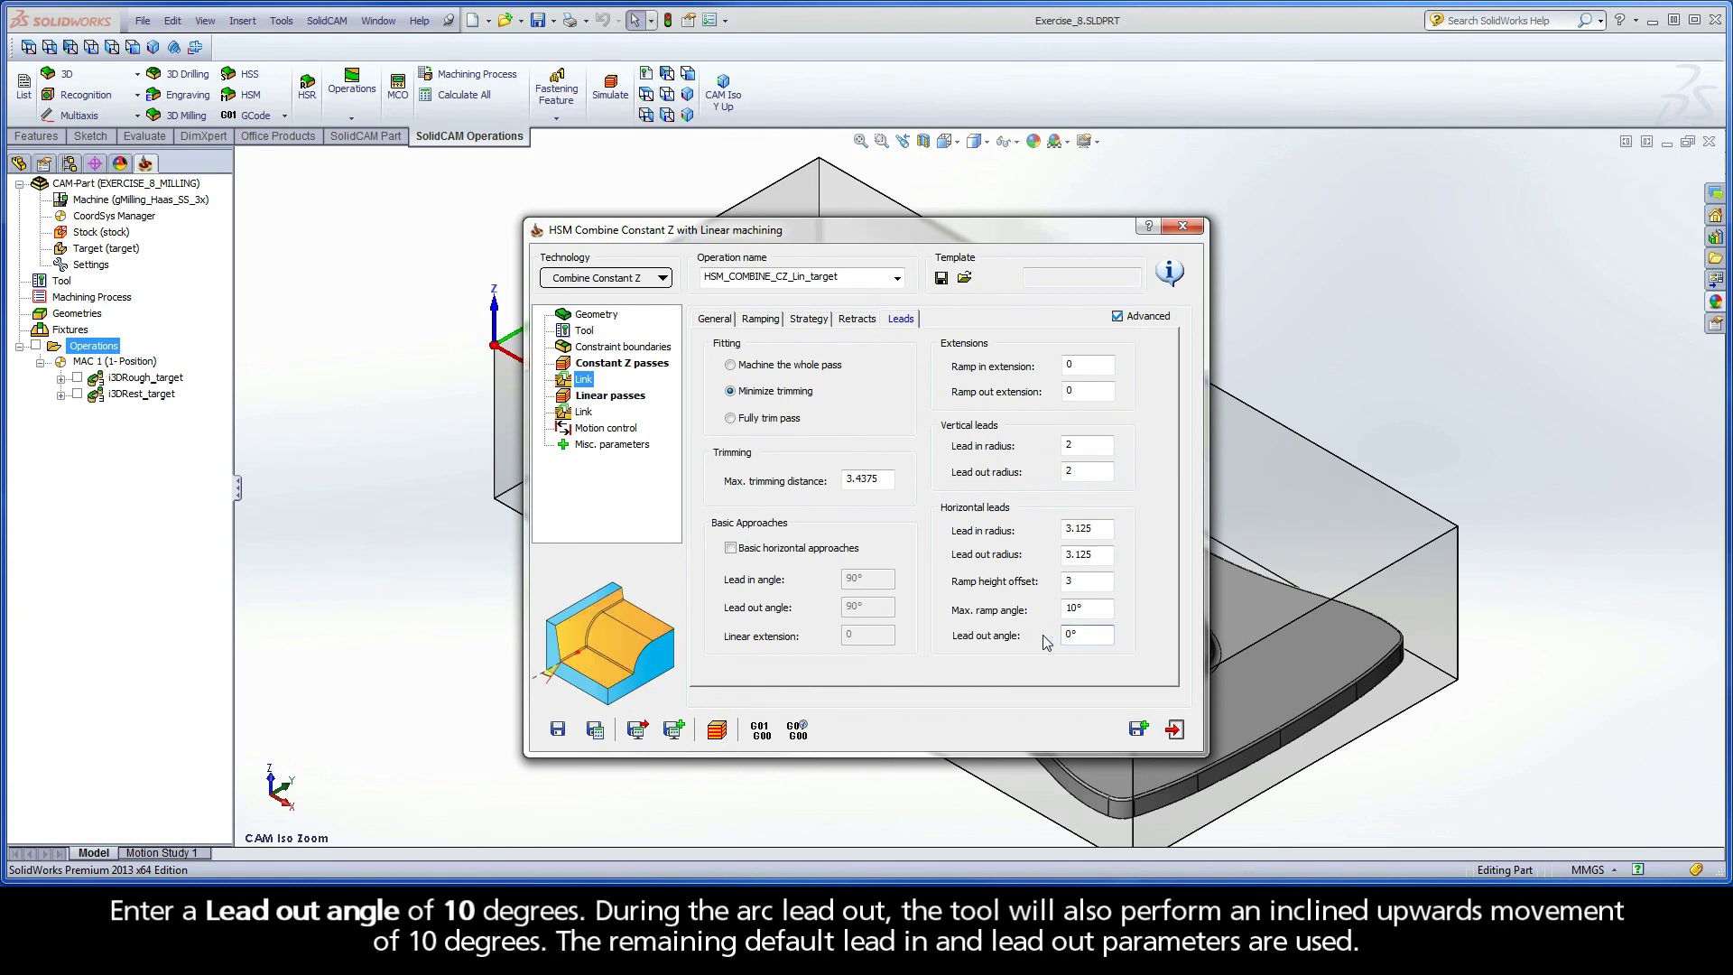